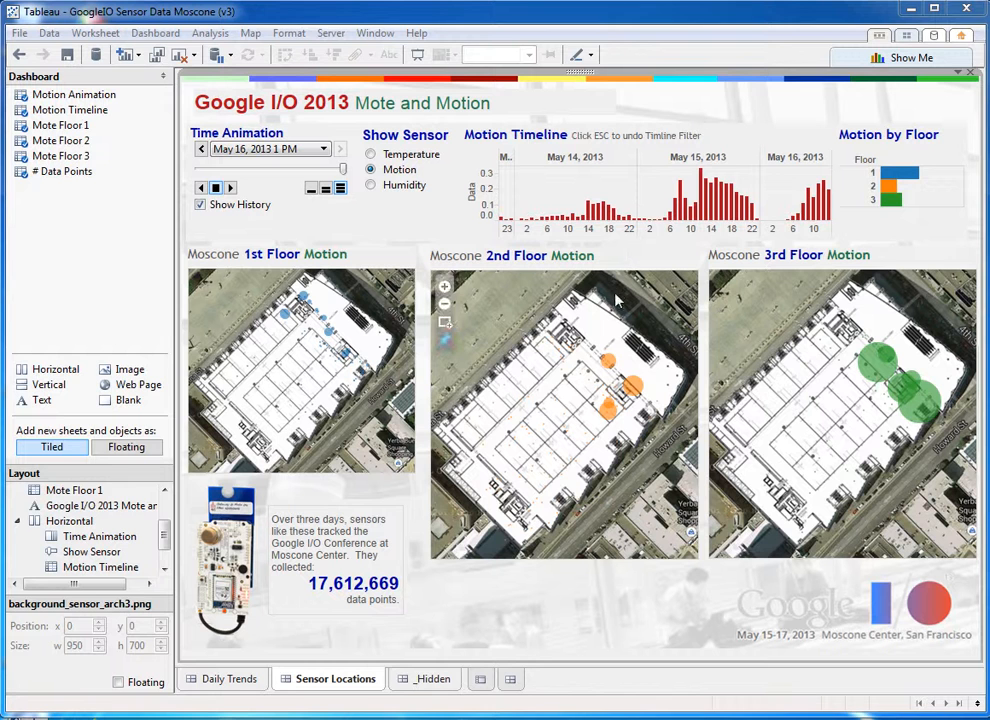
# Replay the Time Animation on the Sensor Locations floor maps from May 13, 2013 10 PM
pyautogui.click(231, 188)
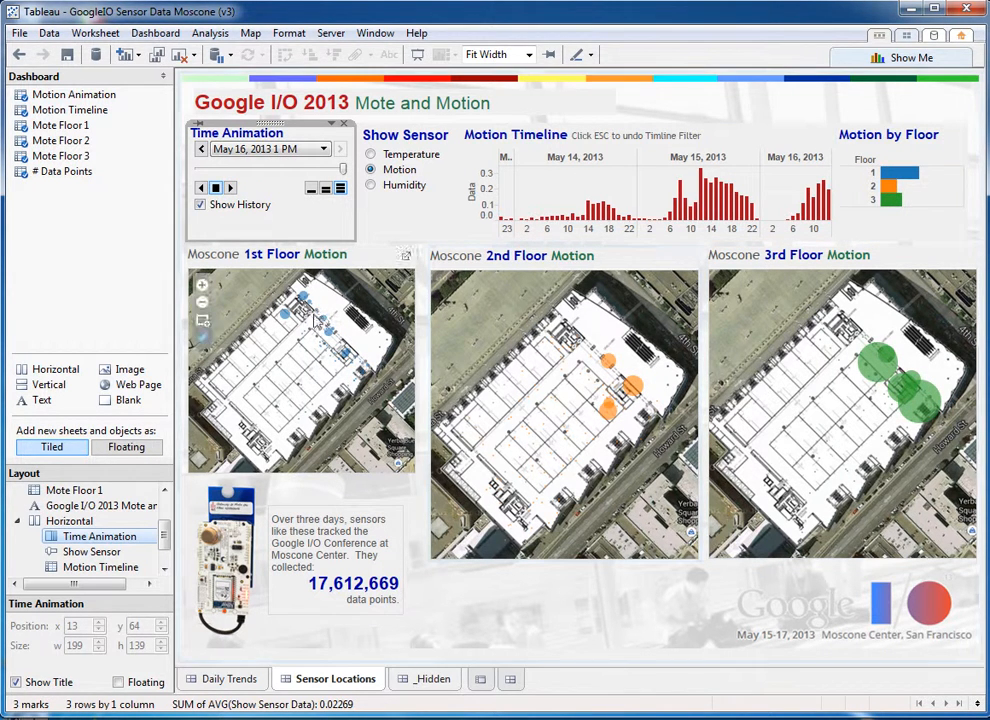
pyautogui.moveTo(342, 168); pyautogui.dragTo(200, 172)
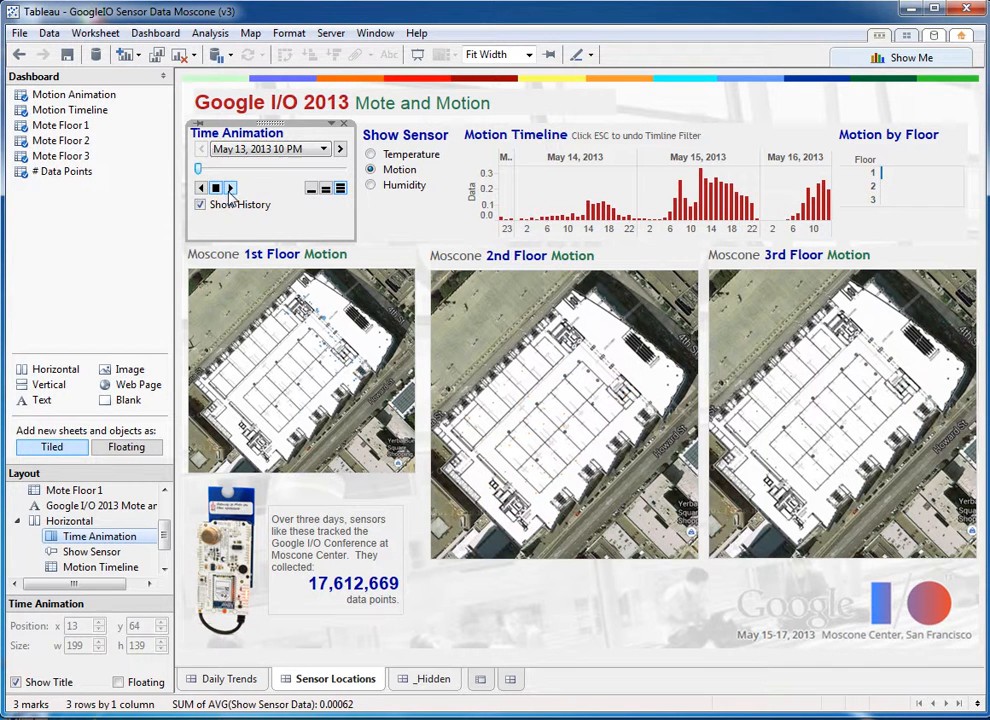
pyautogui.click(230, 187)
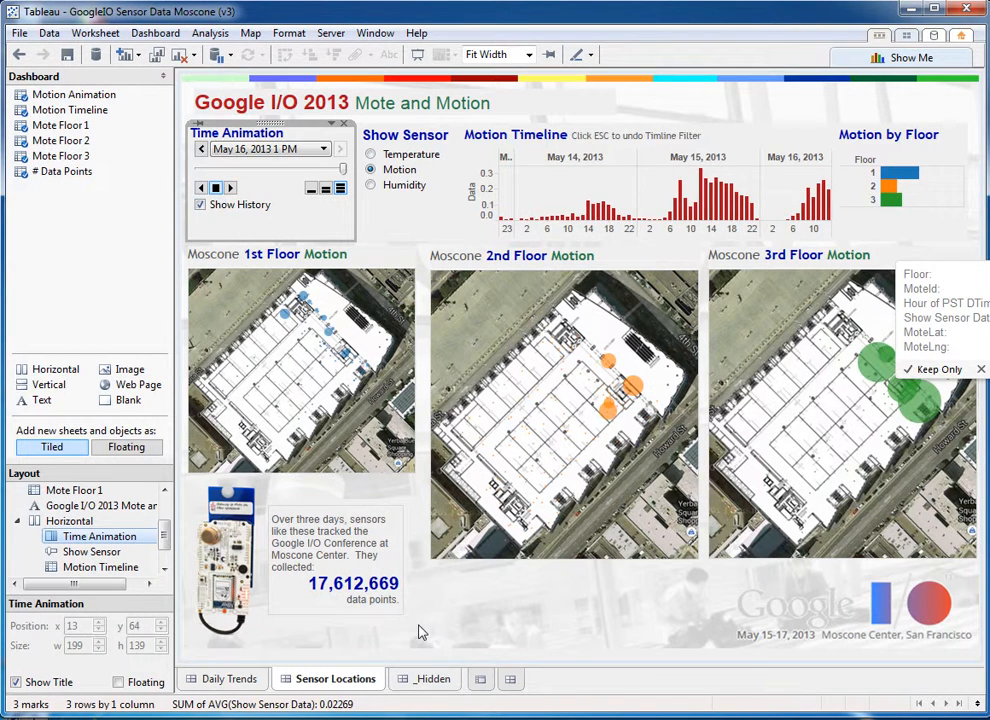
pyautogui.click(465, 614)
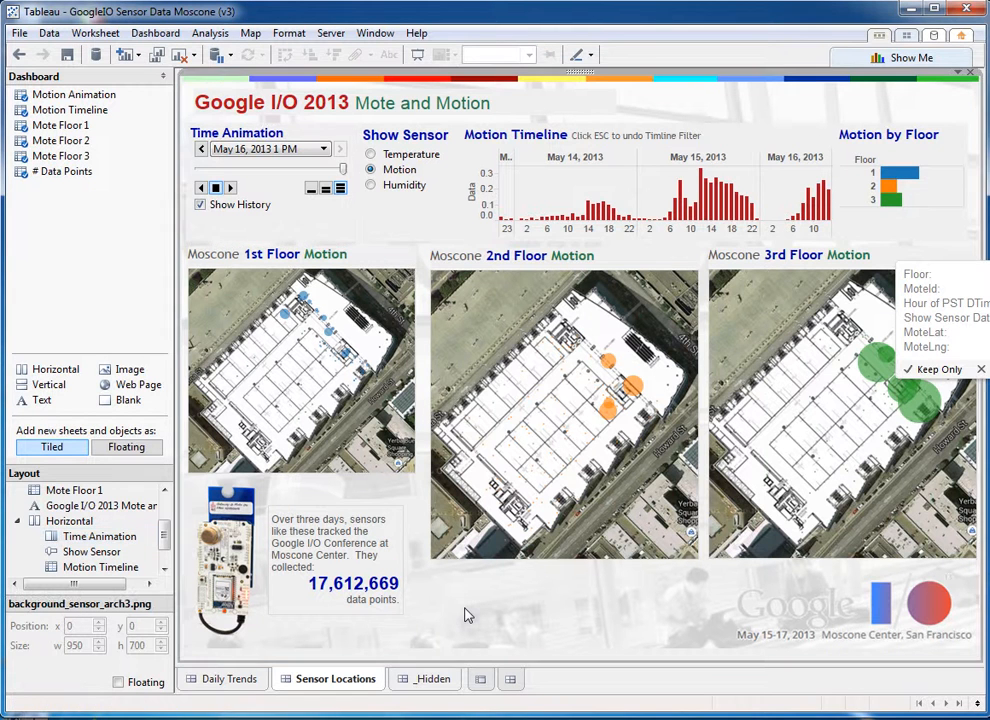
# Open the Daily Trends dashboard, highlight each conference day from May 13 to May 16, 2013 in turn, and clear the highlight
pyautogui.click(252, 679)
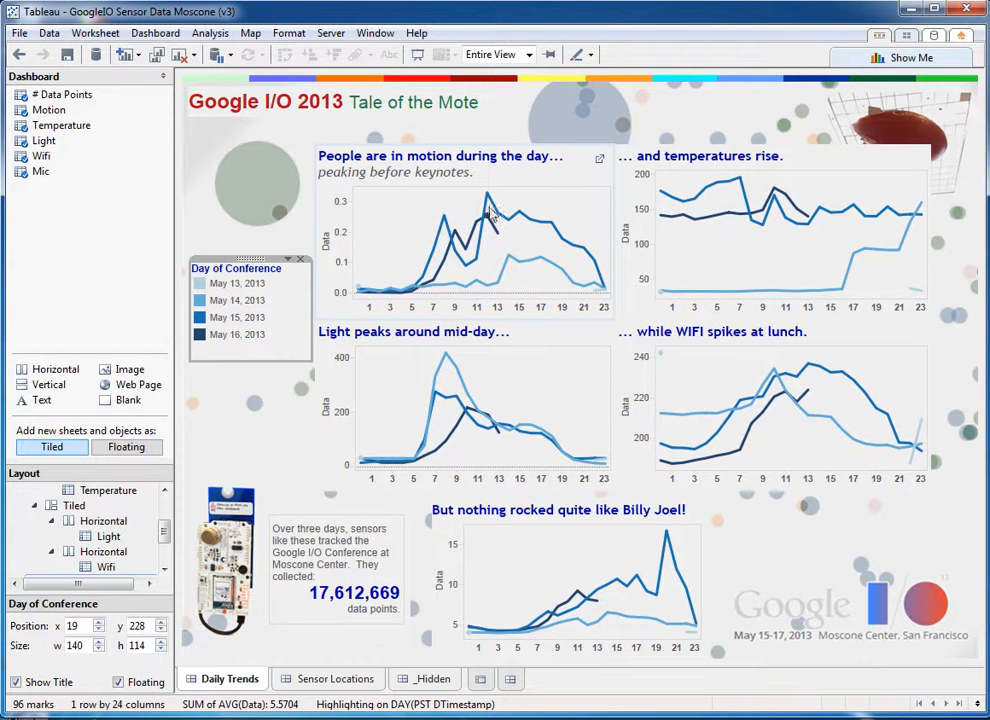
pyautogui.click(238, 284)
pyautogui.click(238, 300)
pyautogui.click(238, 316)
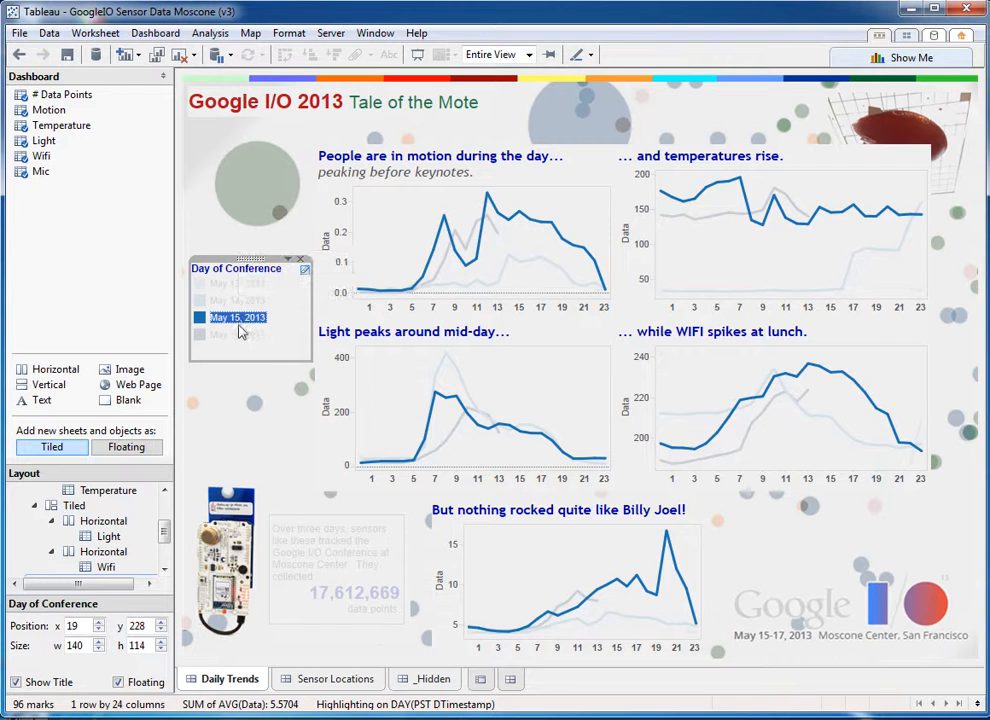
pyautogui.click(240, 334)
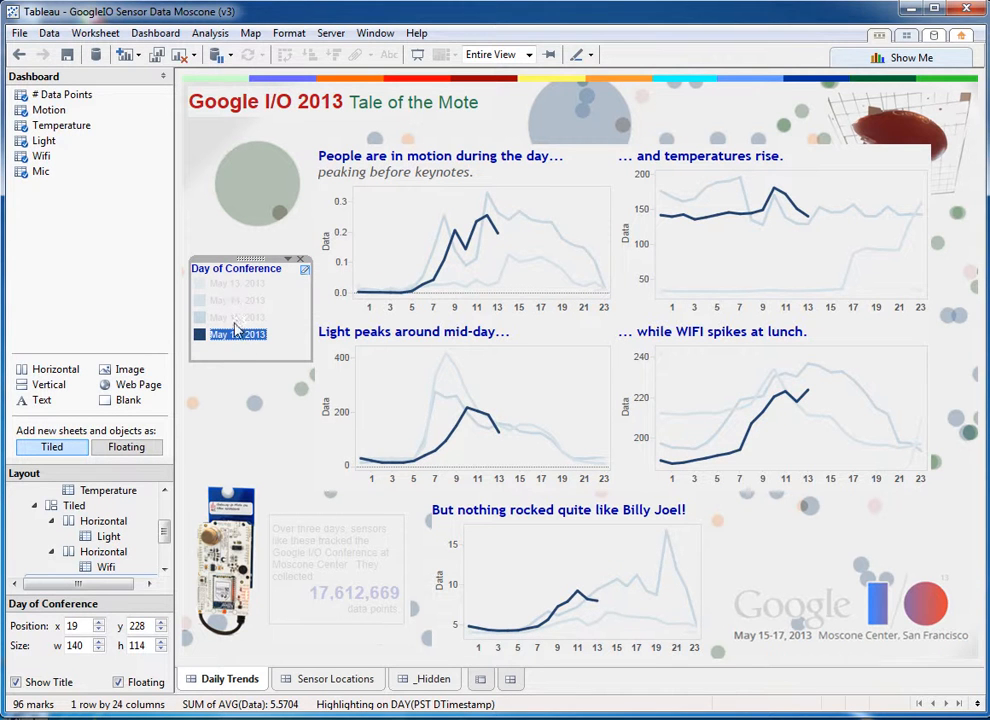
pyautogui.click(238, 334)
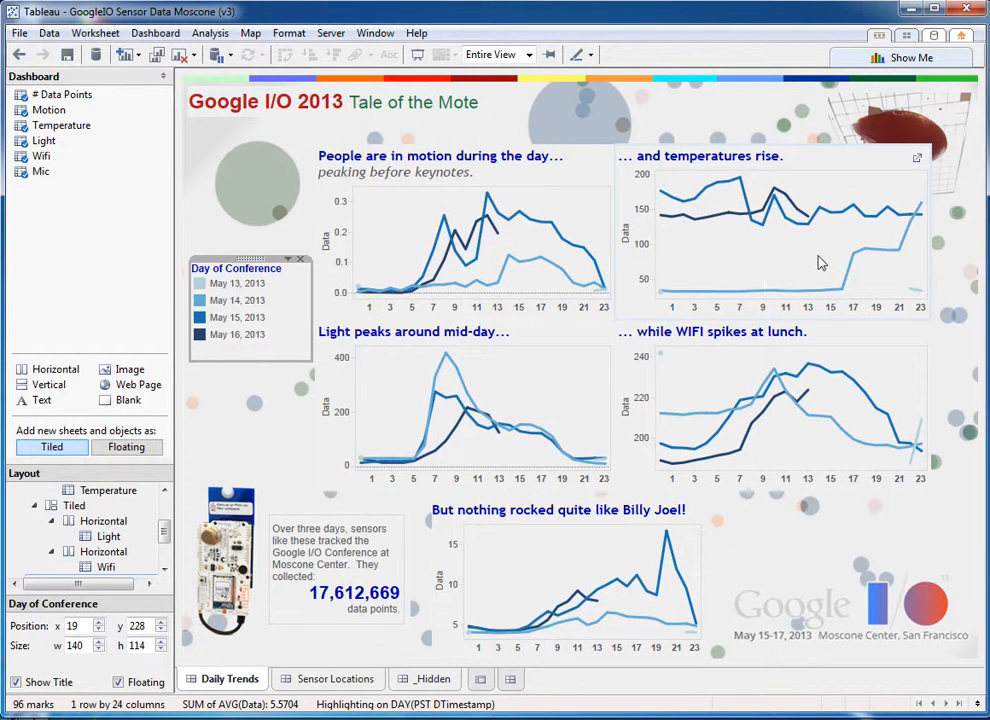
# Highlight May 14, 2013 and May 15, 2013 in turn across the trend charts, leaving May 15 highlighted for the Mic chart
pyautogui.click(224, 286)
pyautogui.click(226, 302)
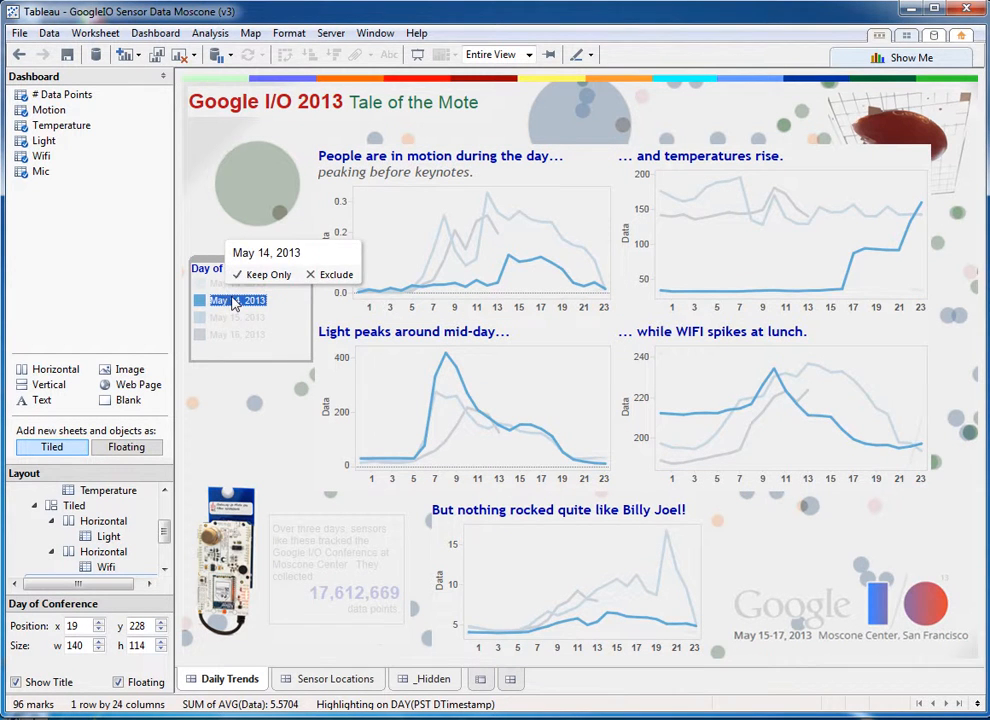
pyautogui.click(232, 304)
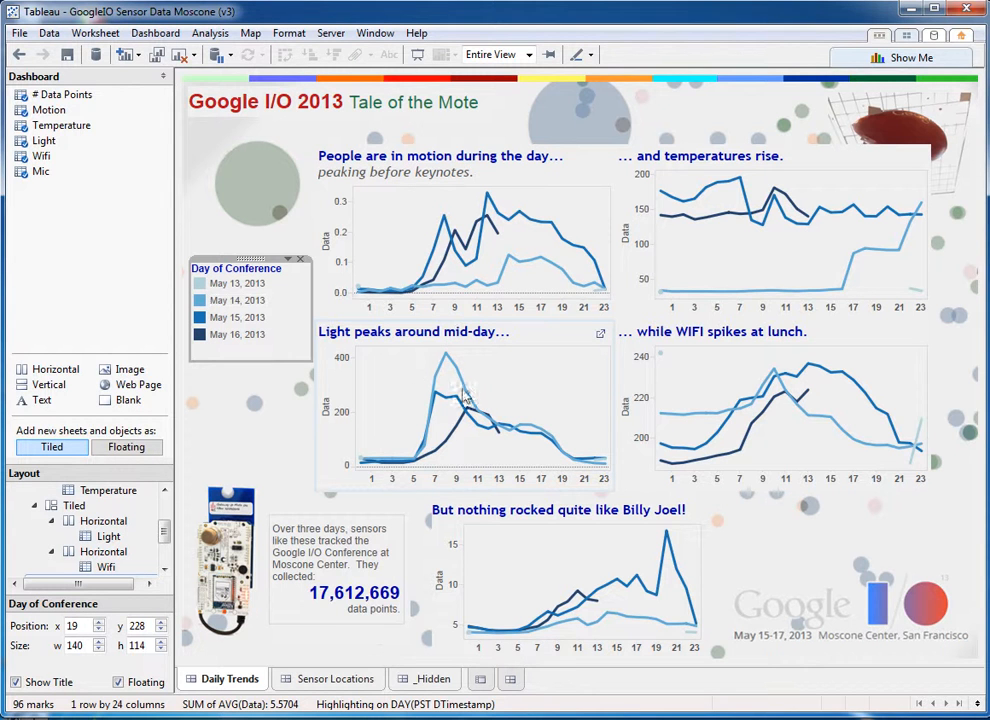
pyautogui.moveTo(448, 371)
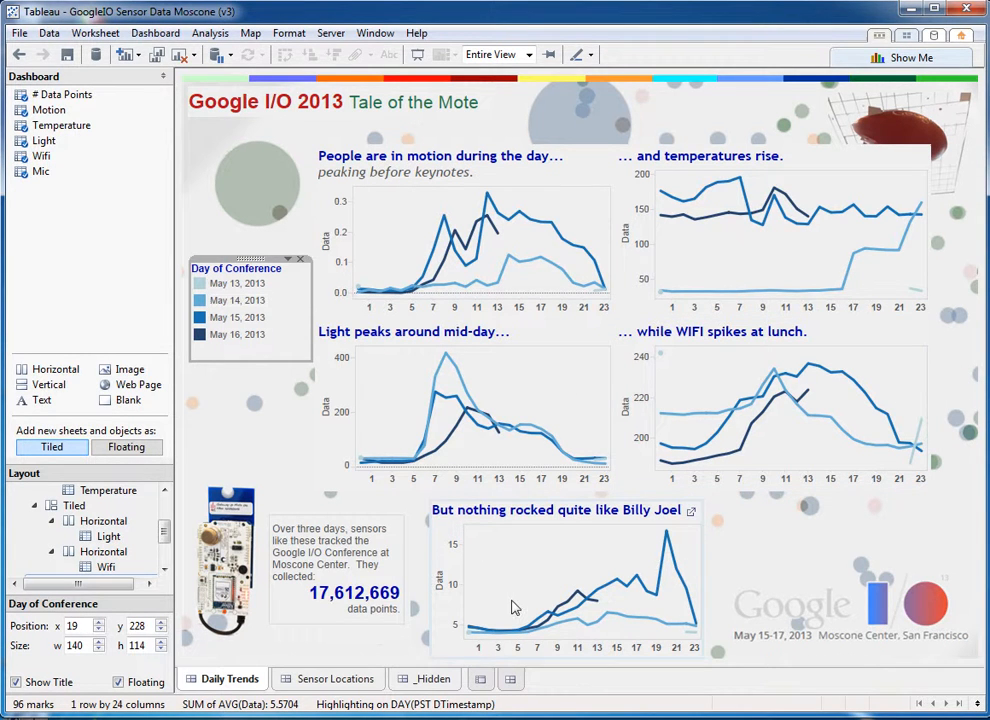
pyautogui.click(232, 317)
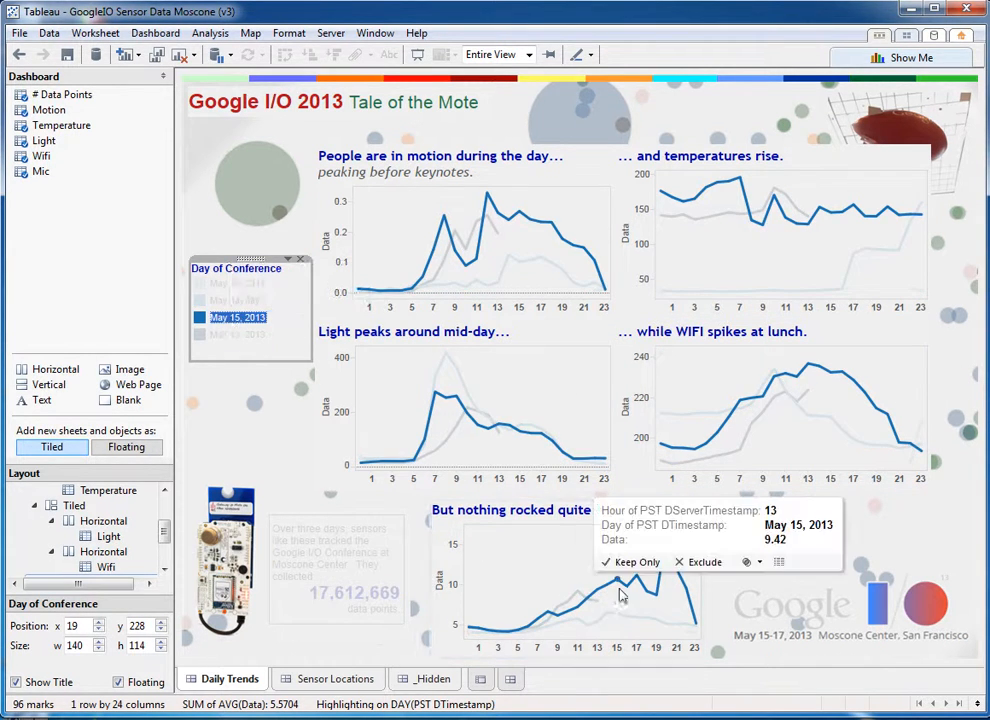
pyautogui.click(570, 563)
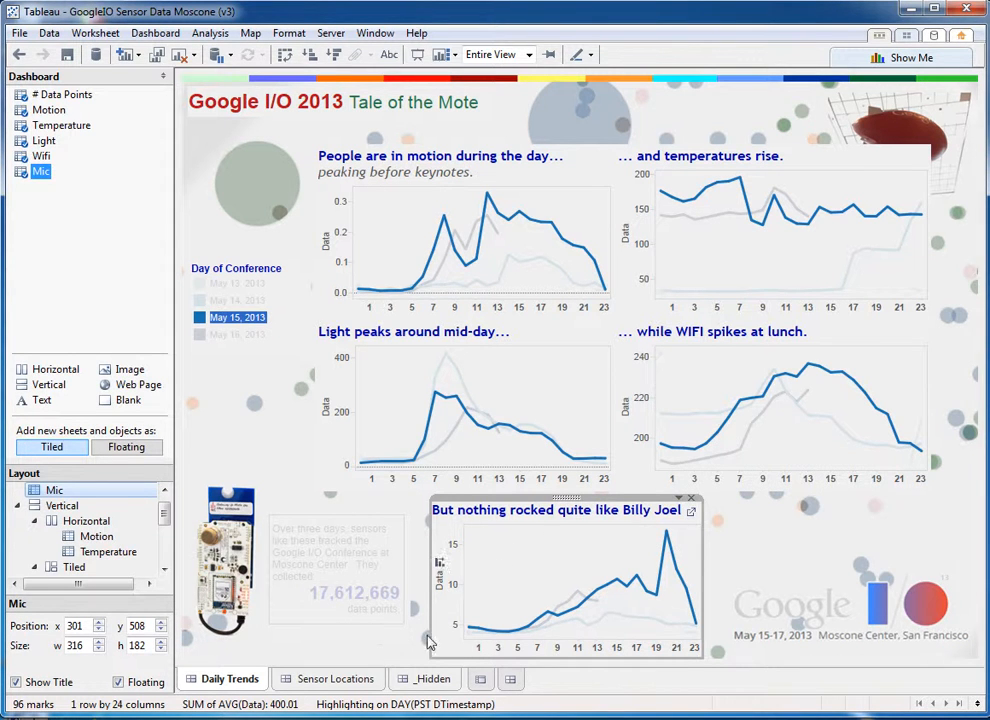
# Create a new worksheet and place the Data measure on Rows as an average
pyautogui.click(480, 680)
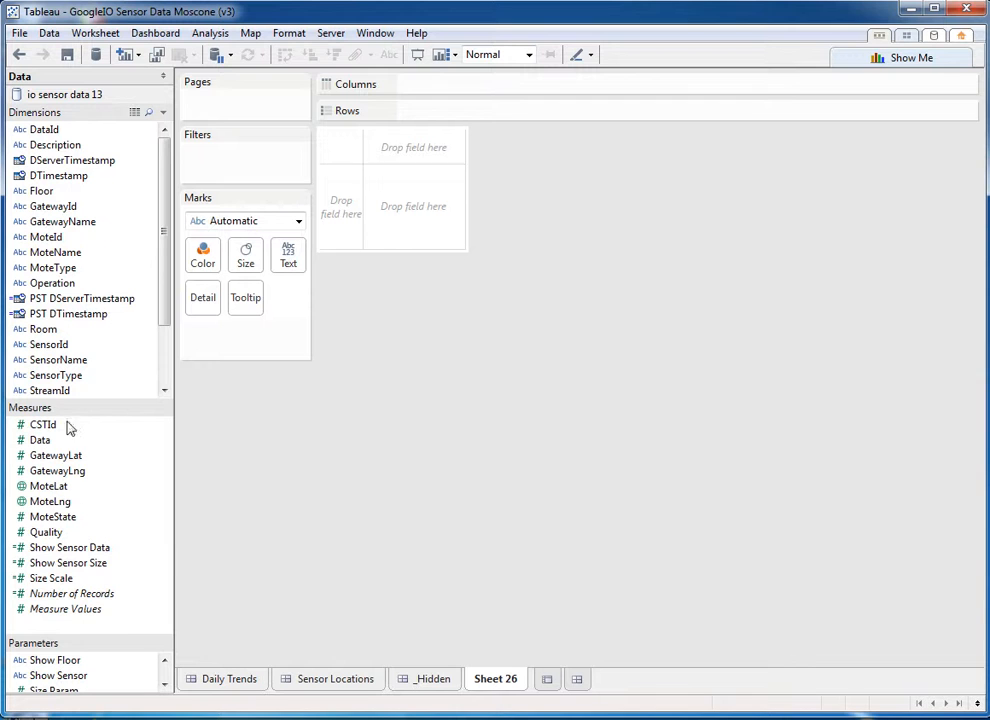
pyautogui.moveTo(31, 443); pyautogui.dragTo(446, 104)
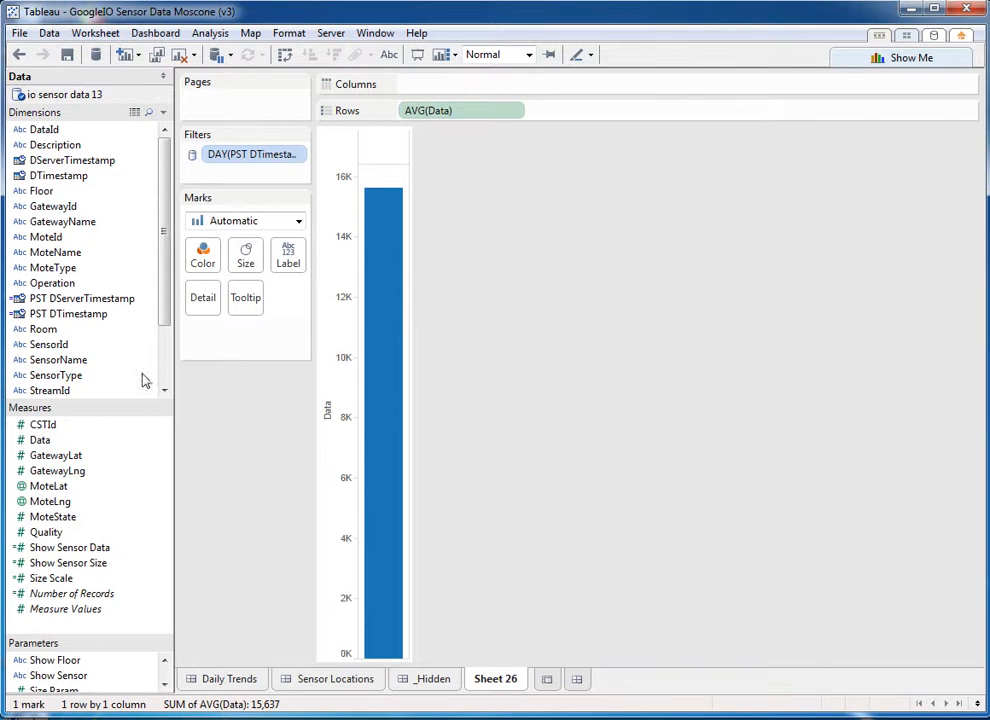
# Show a quick filter for SensorType as a single-value list and hide its All option
pyautogui.click(58, 377)
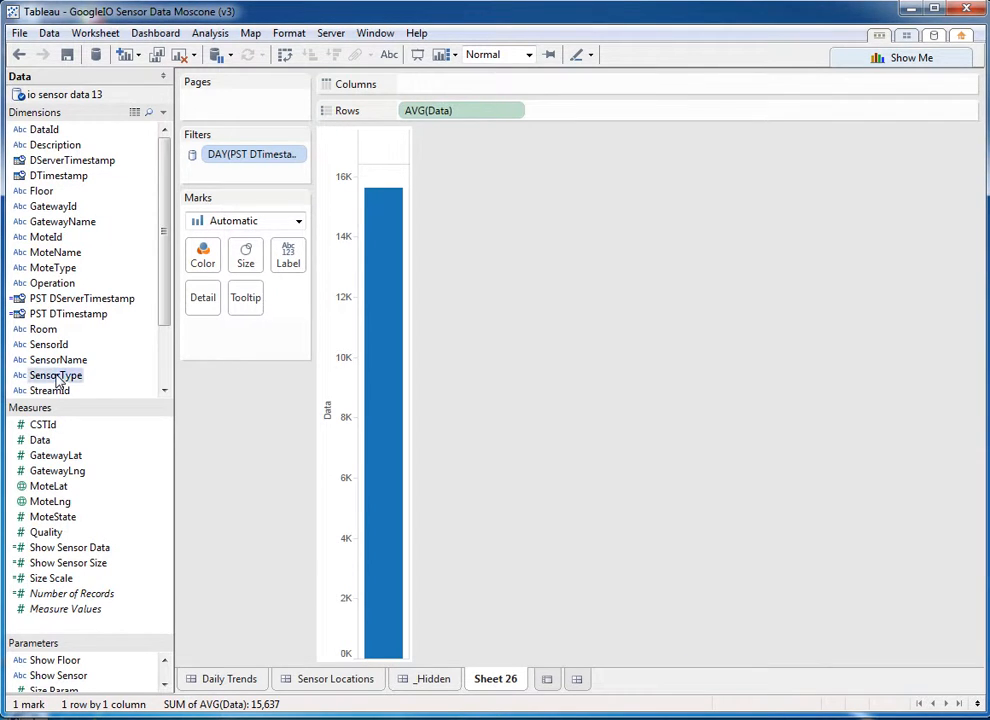
pyautogui.rightClick(58, 377)
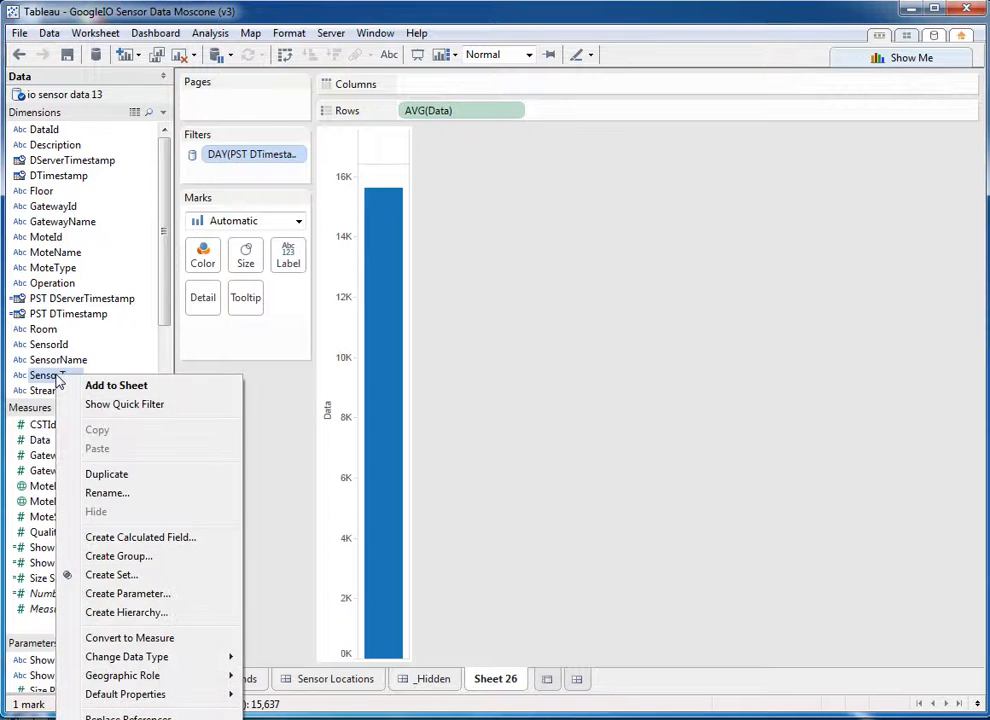
pyautogui.click(95, 404)
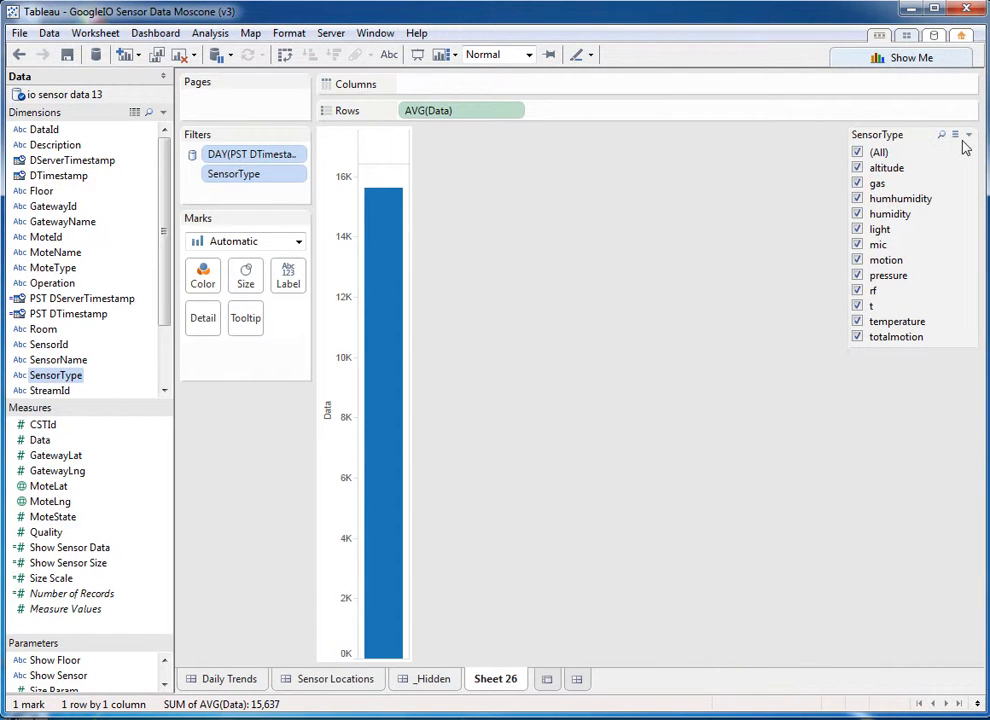
pyautogui.click(969, 135)
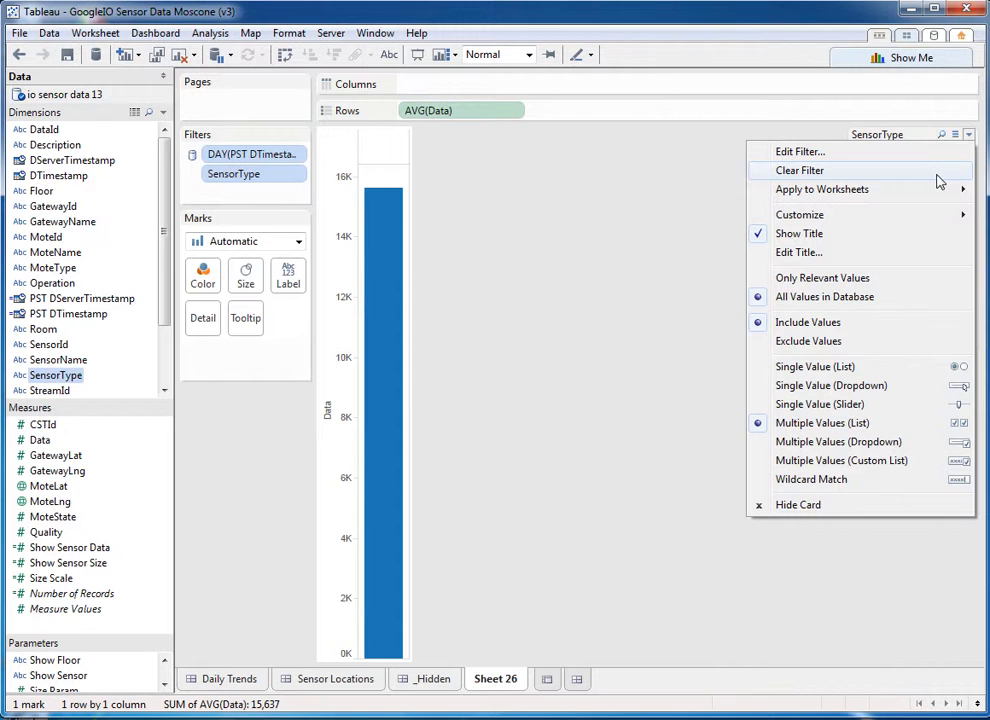
pyautogui.click(877, 367)
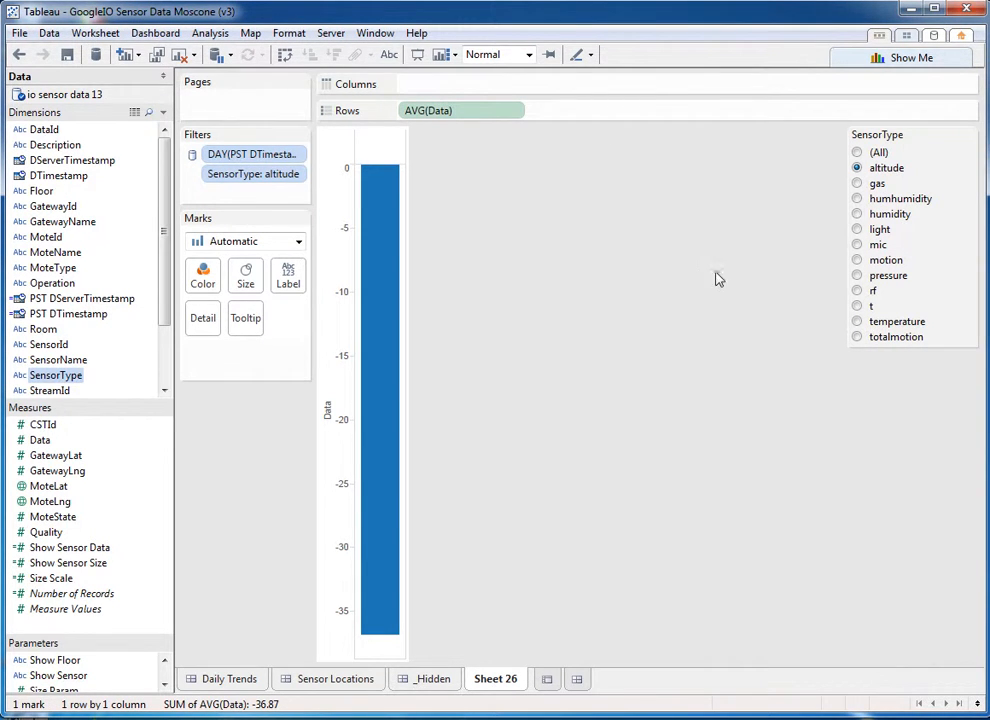
pyautogui.click(968, 135)
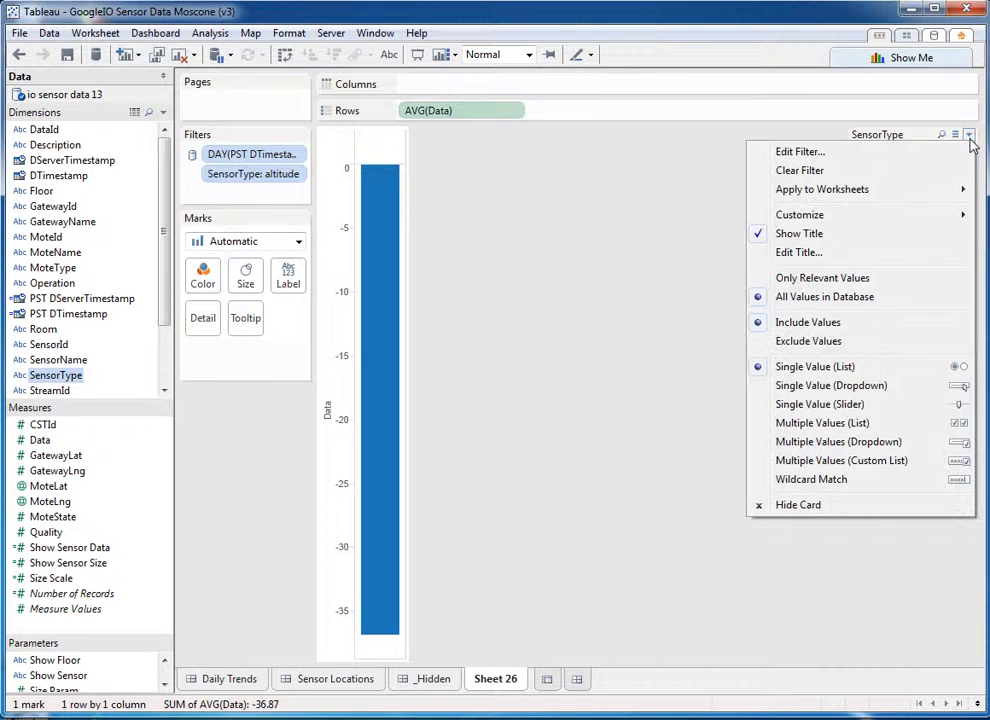
pyautogui.moveTo(933, 217)
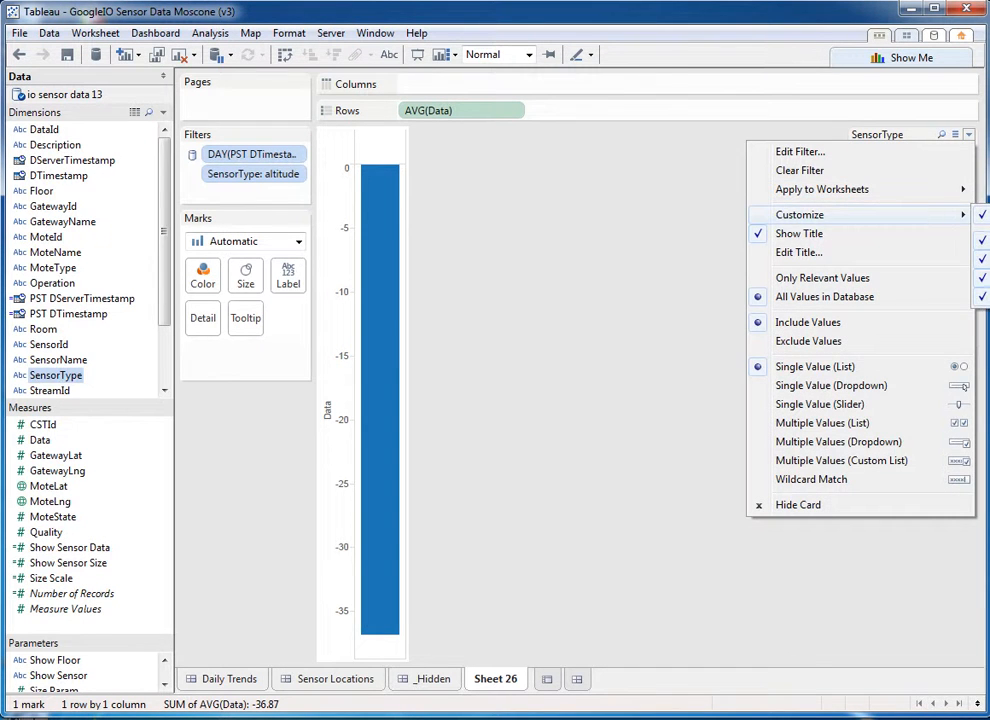
pyautogui.click(690, 258)
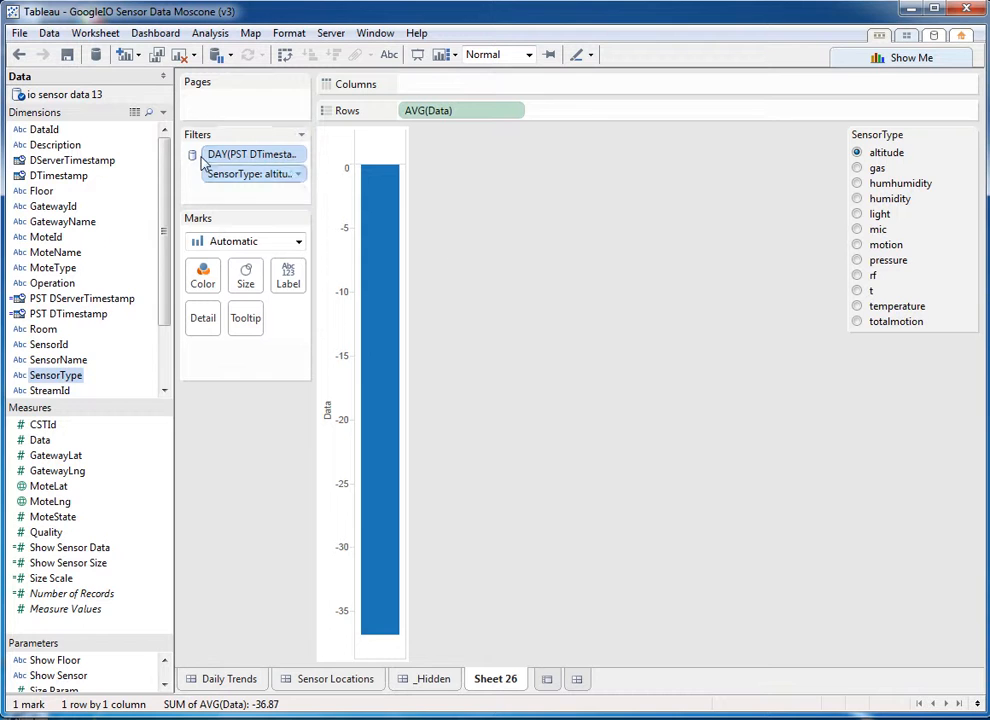
# Place PST DTimestamp on Columns and set it to continuous hours
pyautogui.moveTo(35, 316); pyautogui.dragTo(447, 86)
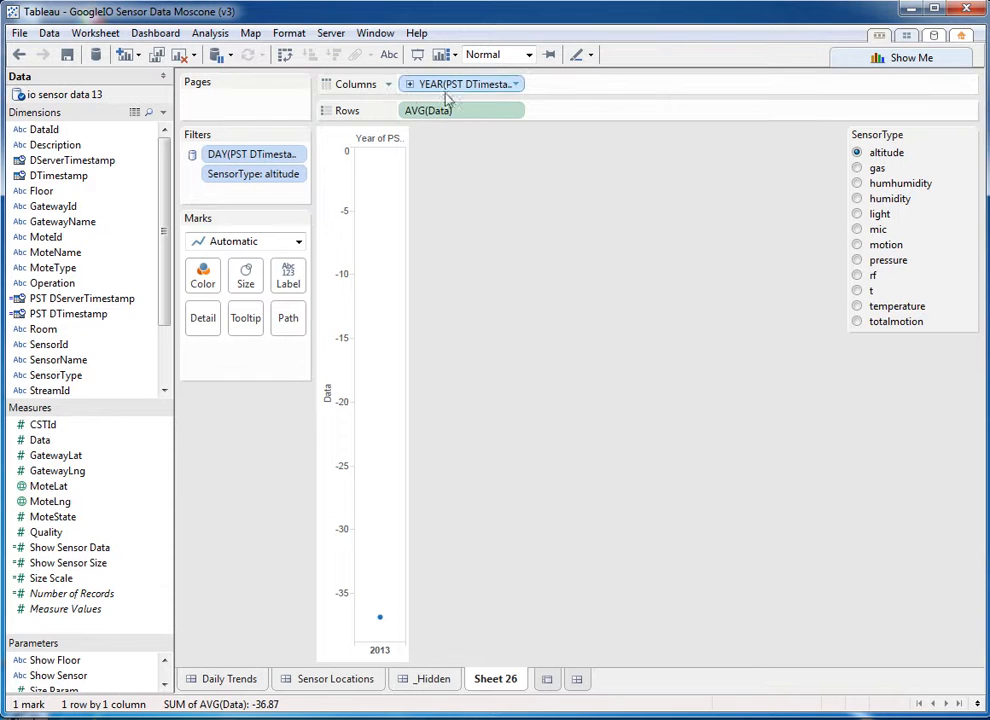
pyautogui.click(516, 86)
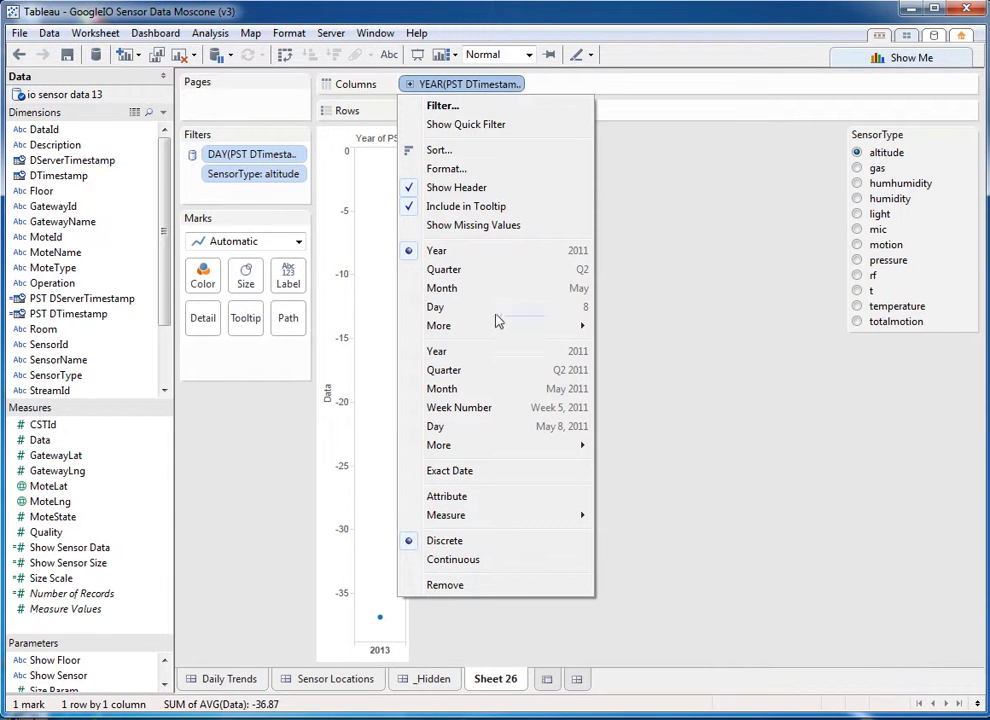
pyautogui.moveTo(475, 447)
pyautogui.click(630, 446)
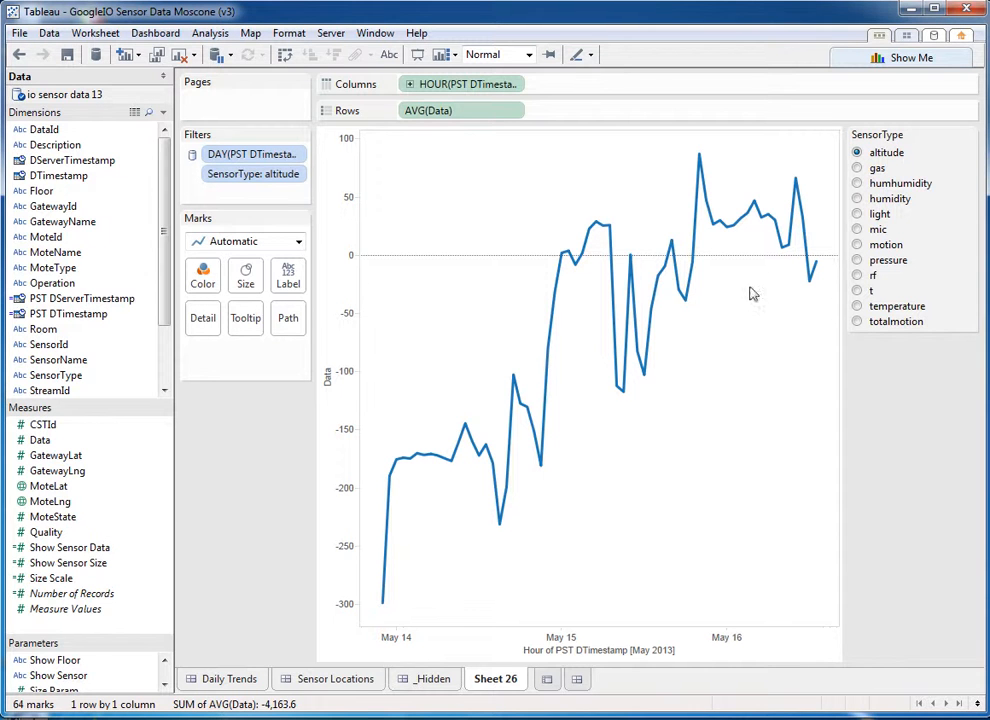
# Size the line by Number of Records, filtering SensorType to rf and finally to light
pyautogui.click(856, 278)
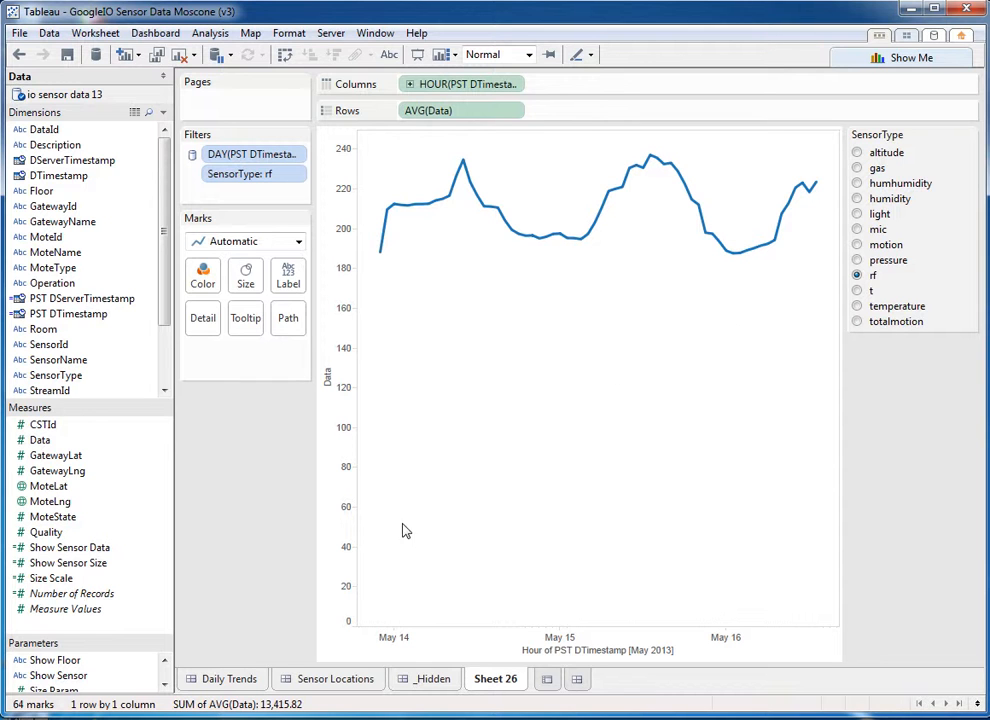
pyautogui.moveTo(40, 594); pyautogui.dragTo(248, 280)
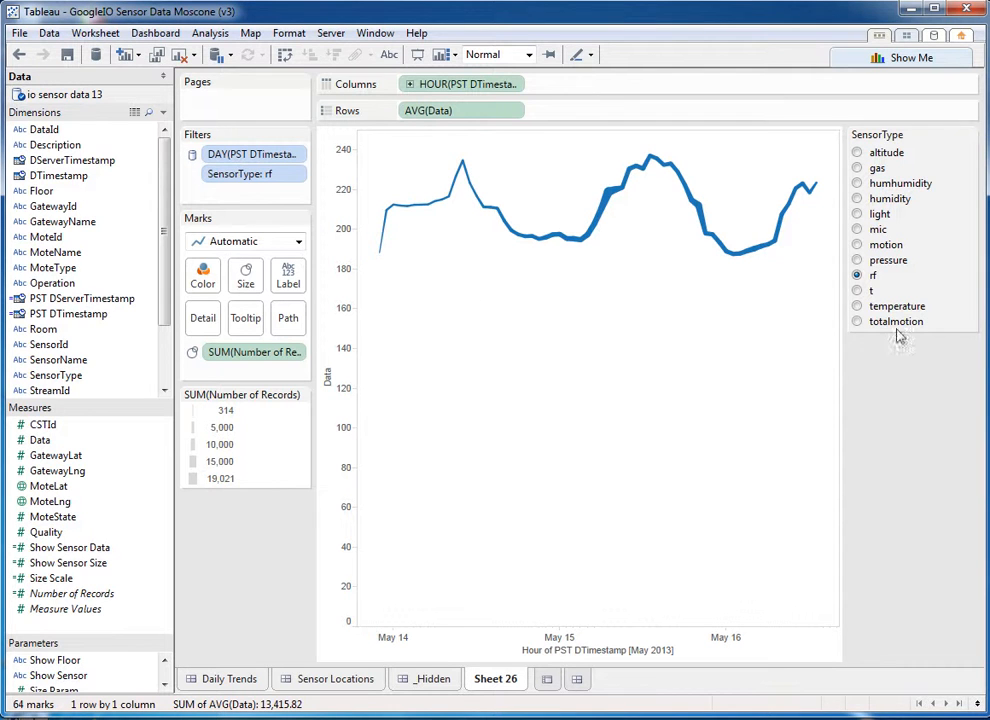
pyautogui.click(857, 215)
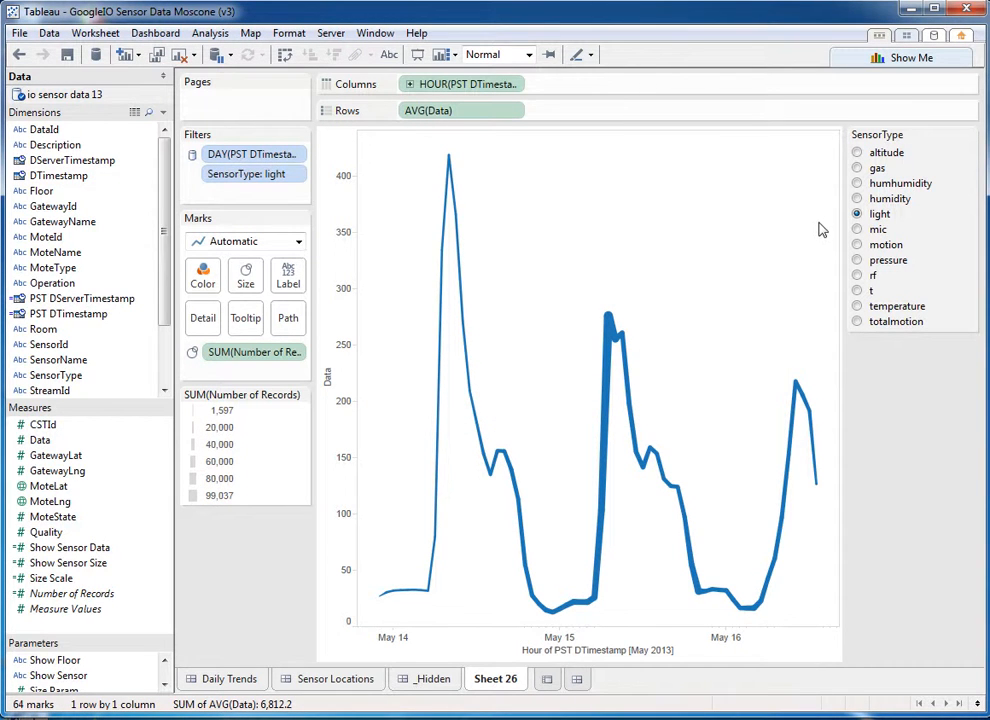
# Convert the chart to horizontal bars coloured by Number of Records and sort the hours by Data in descending order
pyautogui.click(843, 60)
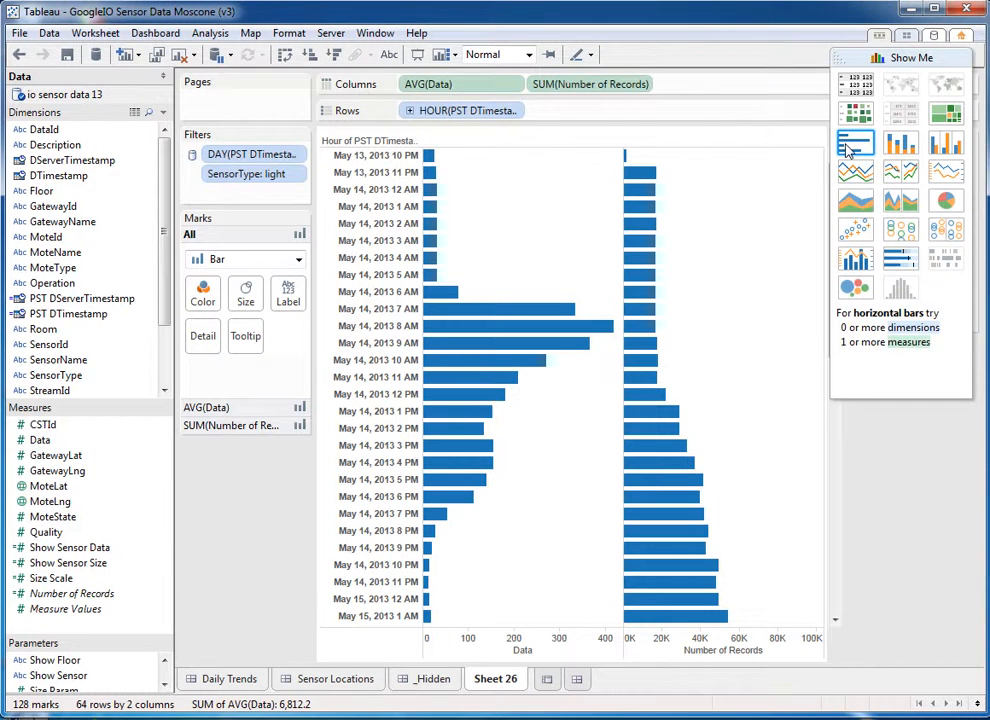
pyautogui.moveTo(579, 88); pyautogui.dragTo(203, 303)
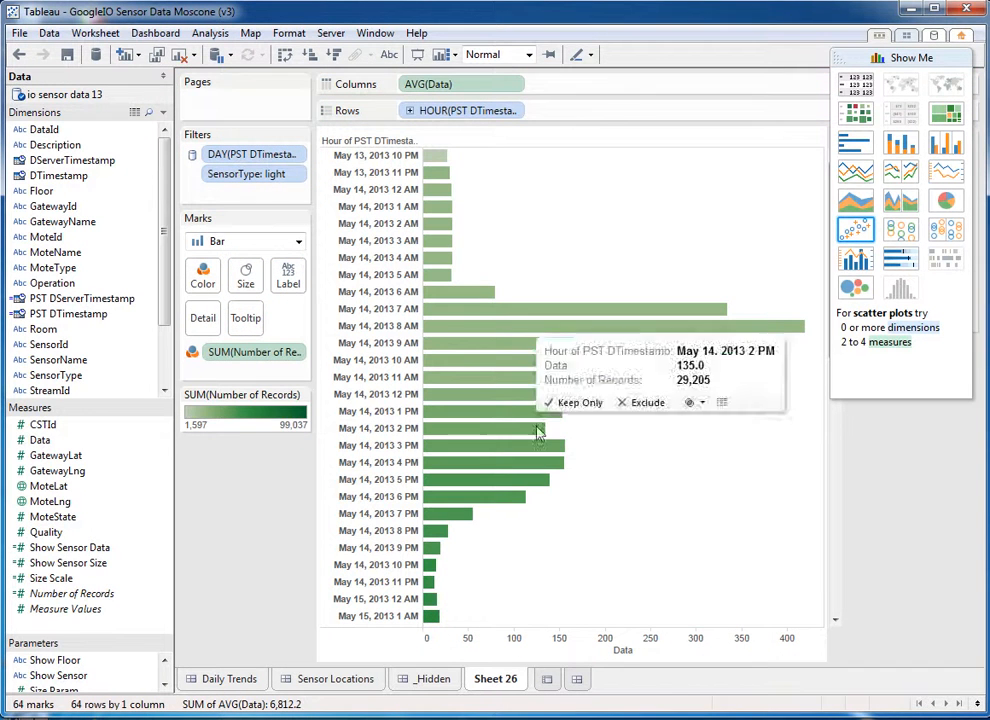
pyautogui.click(643, 651)
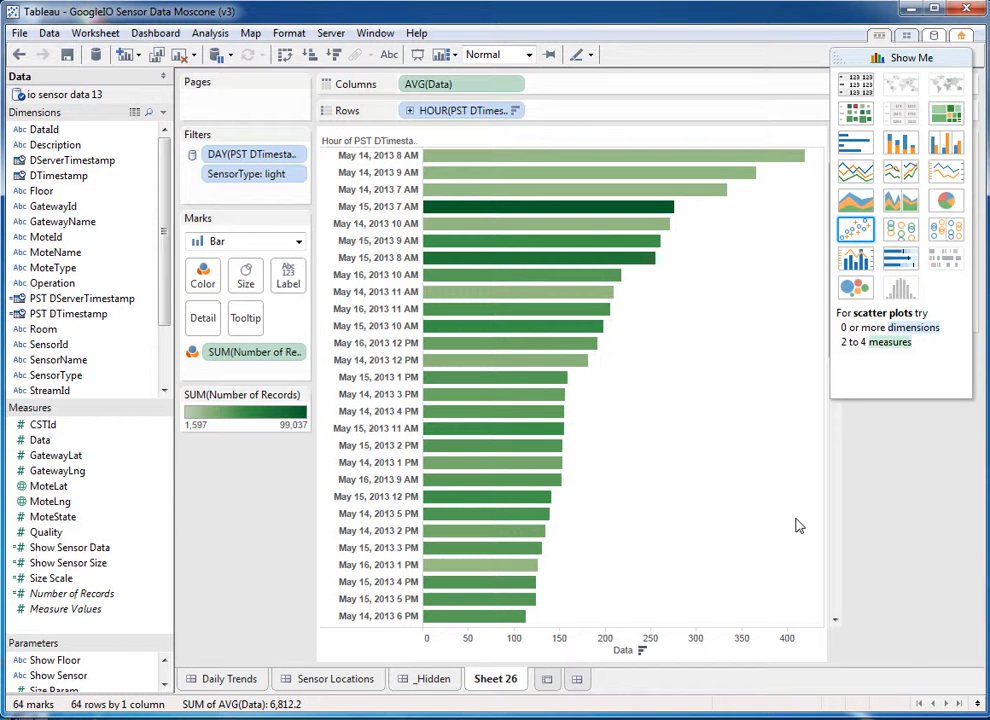
# Try the dual combination chart and the text table, and settle on line charts for Data and Number of Records
pyautogui.click(846, 263)
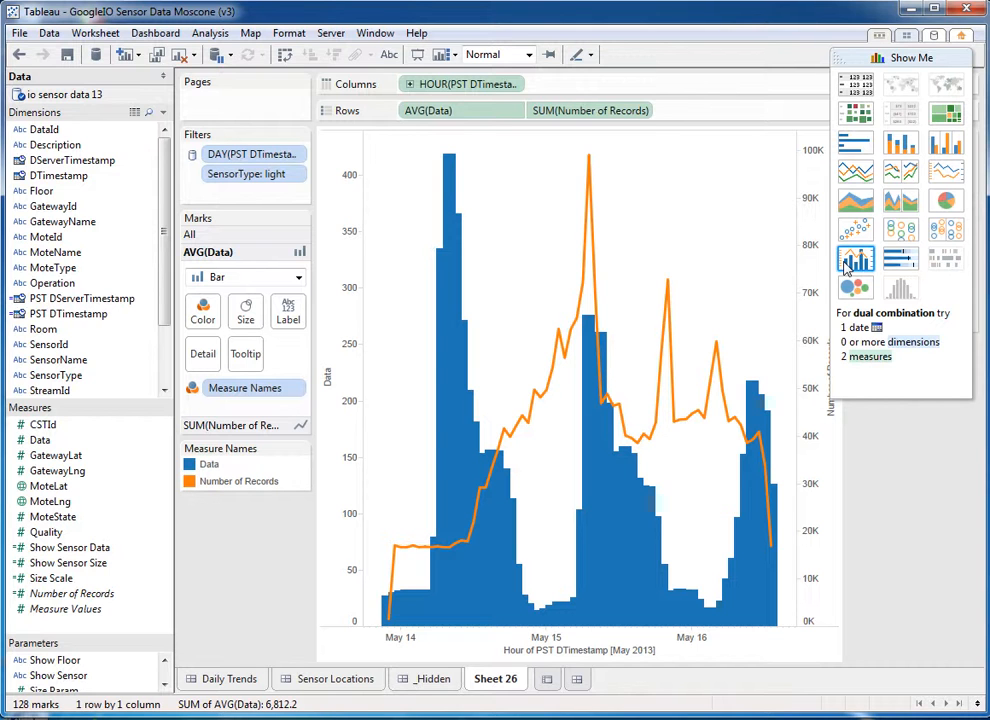
pyautogui.click(858, 88)
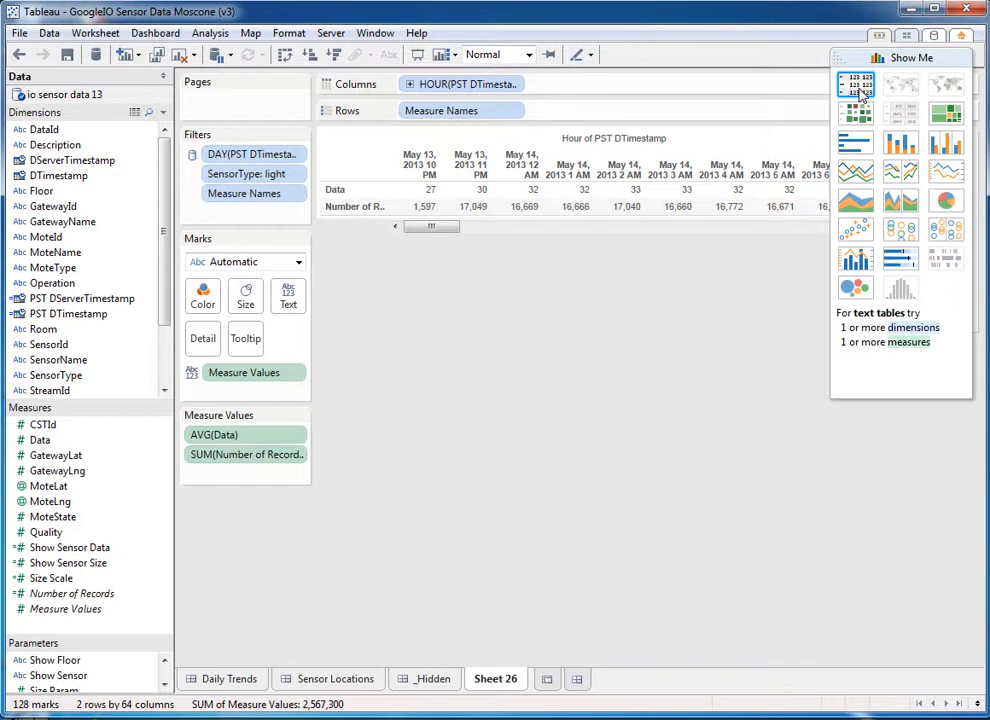
pyautogui.click(857, 172)
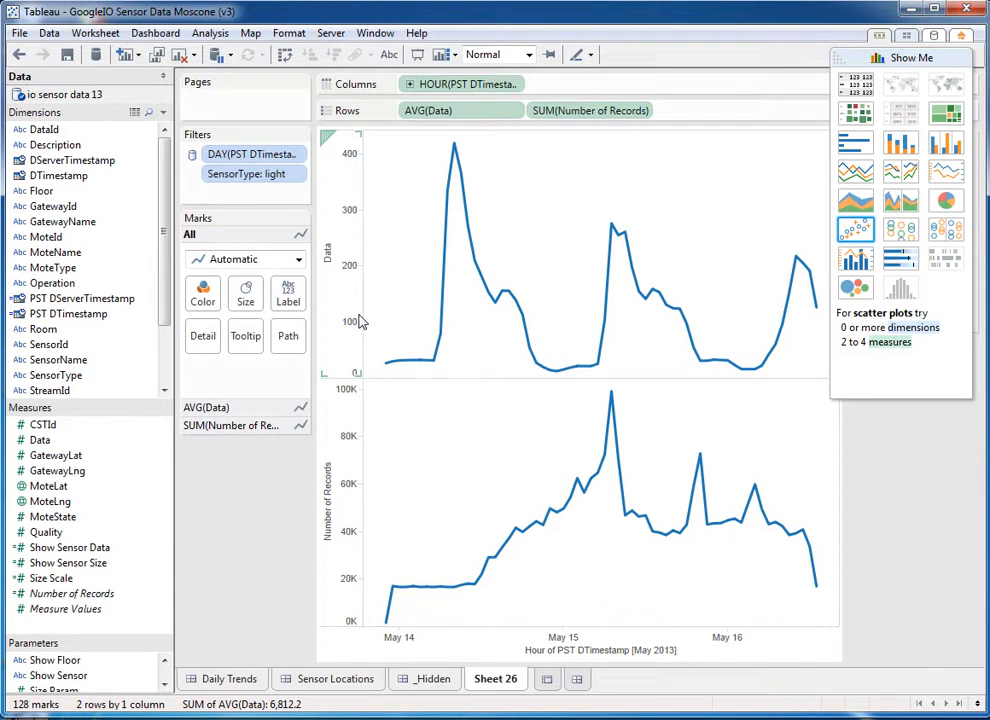
# Move Number of Records from Rows to the line size and show a quick filter for Room
pyautogui.moveTo(586, 112); pyautogui.dragTo(246, 288)
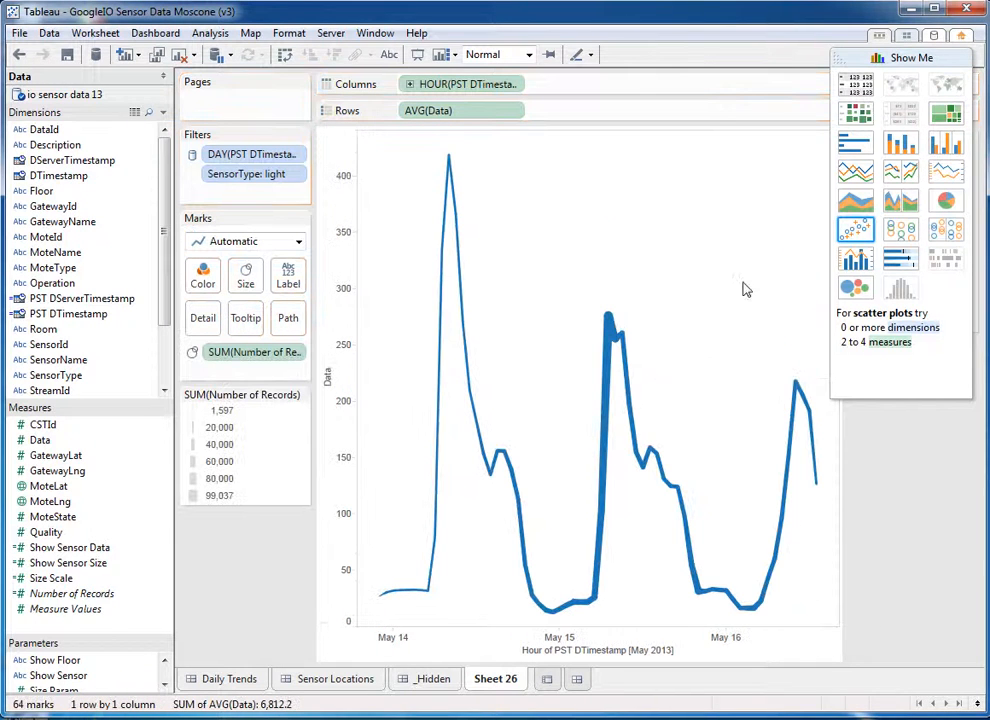
pyautogui.click(840, 58)
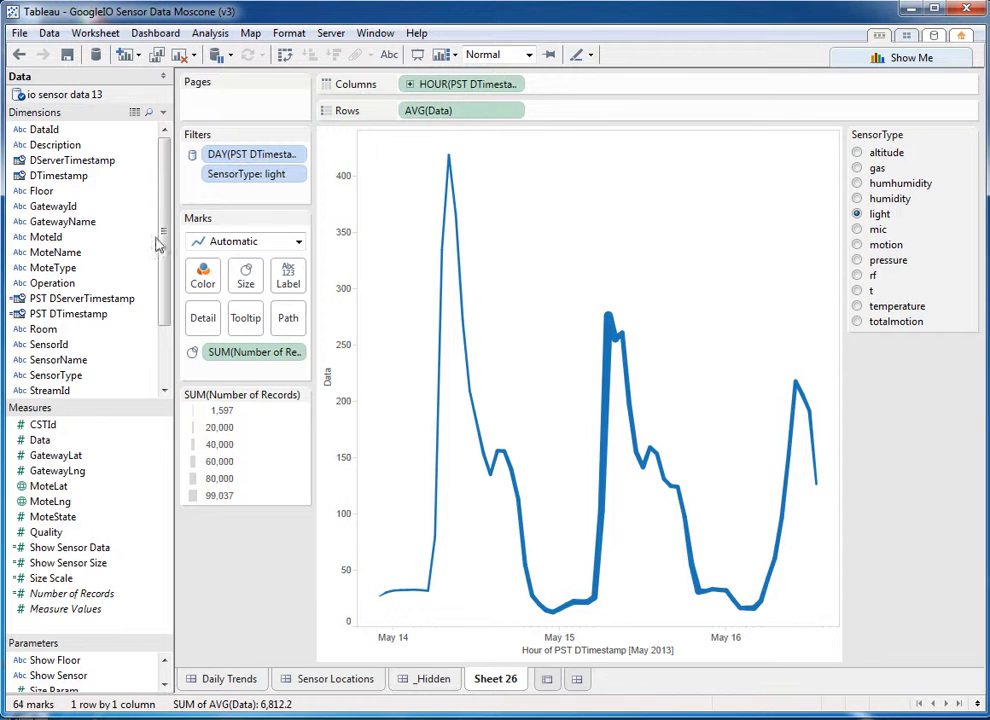
pyautogui.moveTo(167, 226); pyautogui.dragTo(160, 311)
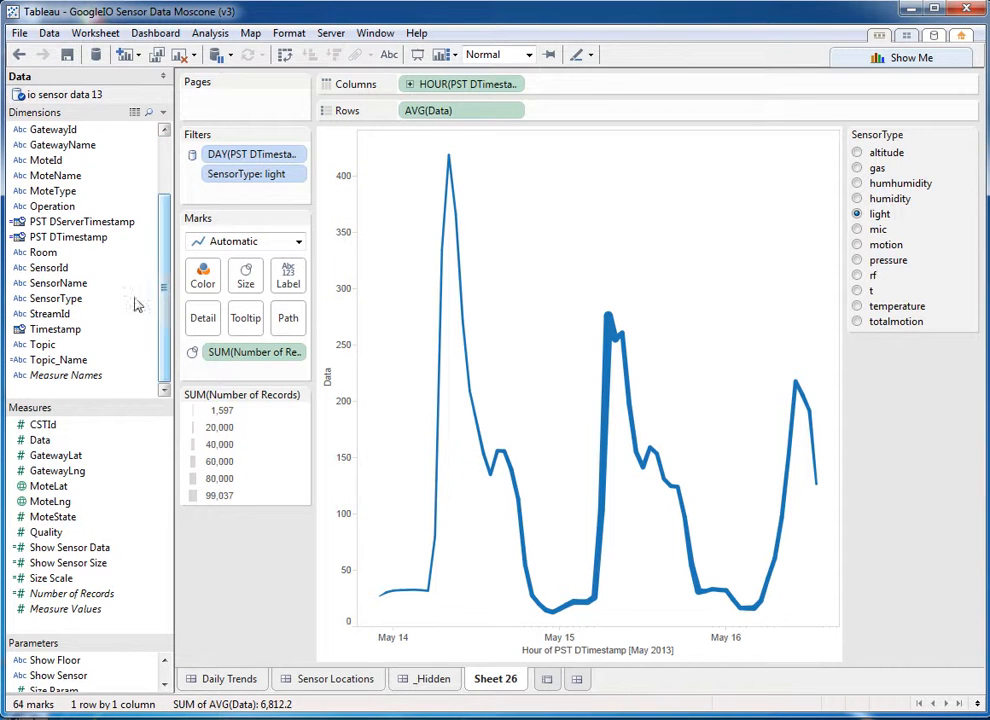
pyautogui.rightClick(37, 257)
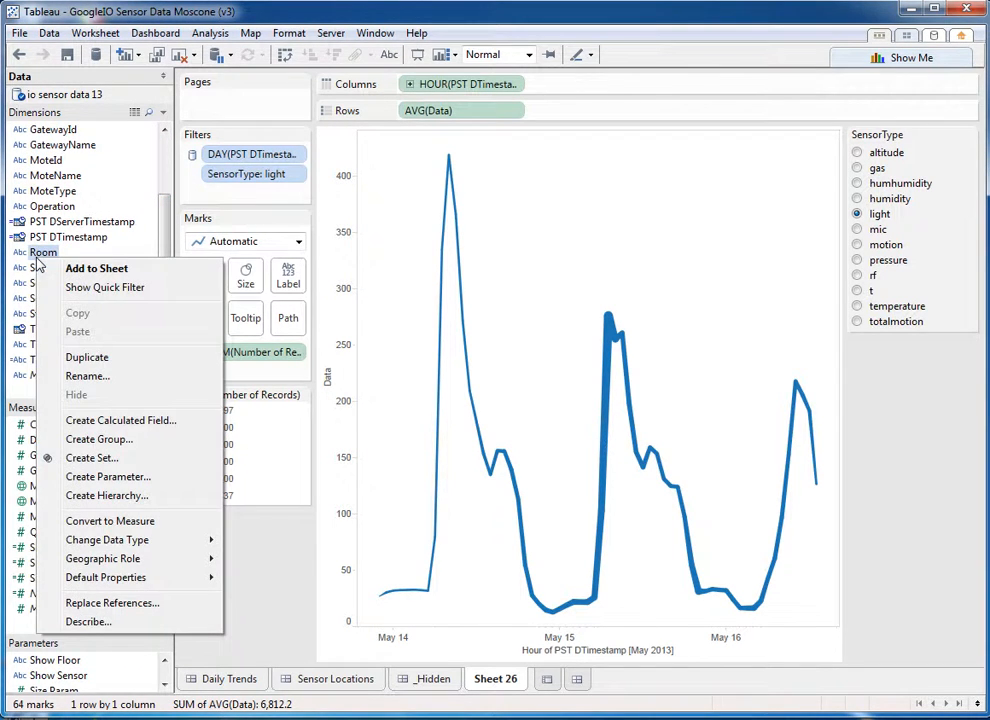
pyautogui.click(140, 287)
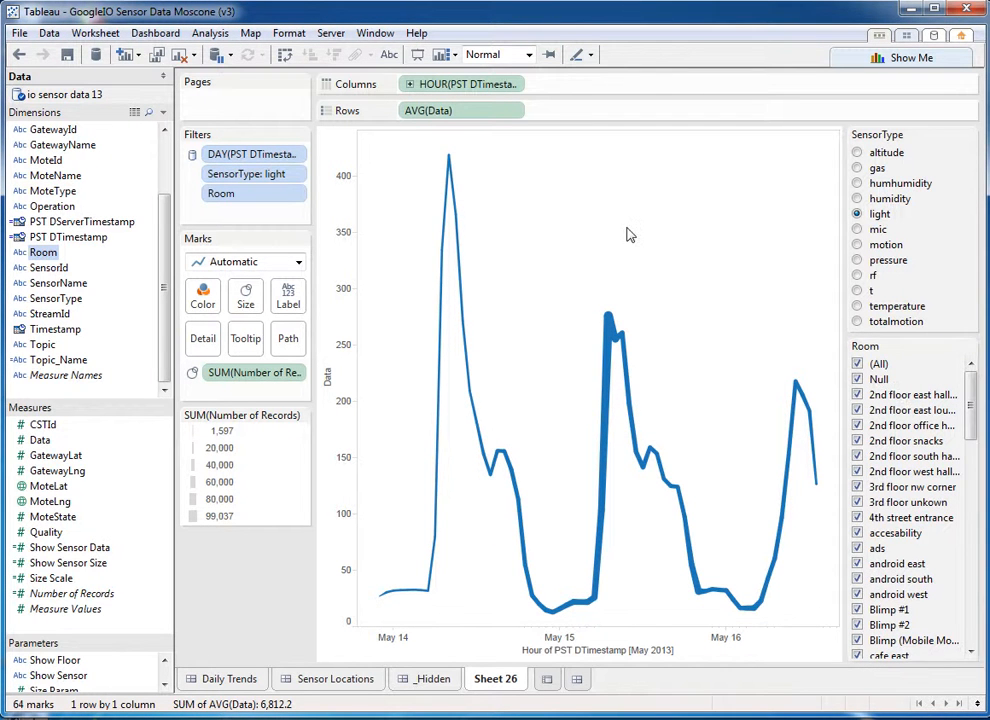
# Show the worksheet title and set it to "Google IO- <SensorType> for <Room>" using the inserted SensorType and Room fields
pyautogui.click(114, 34)
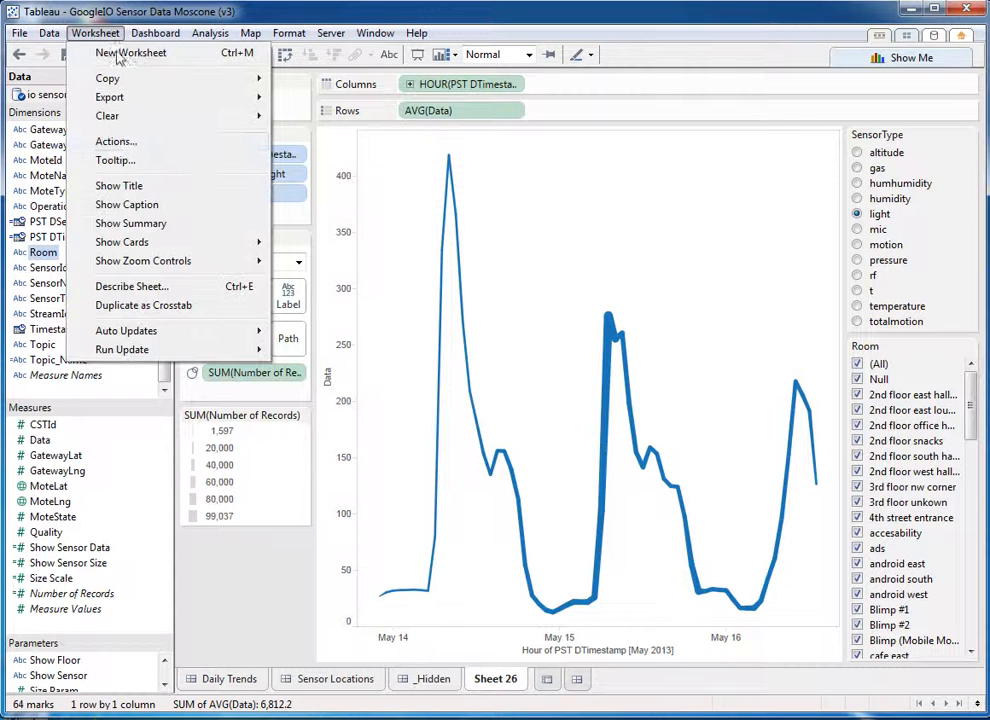
pyautogui.click(121, 192)
pyautogui.rightClick(520, 143)
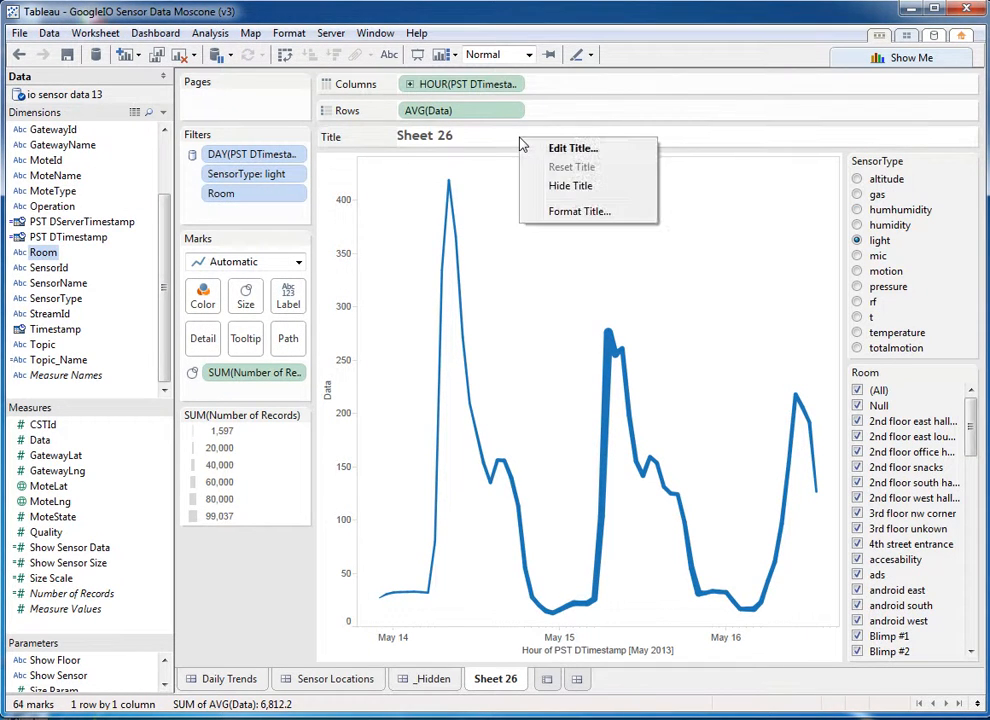
pyautogui.click(566, 148)
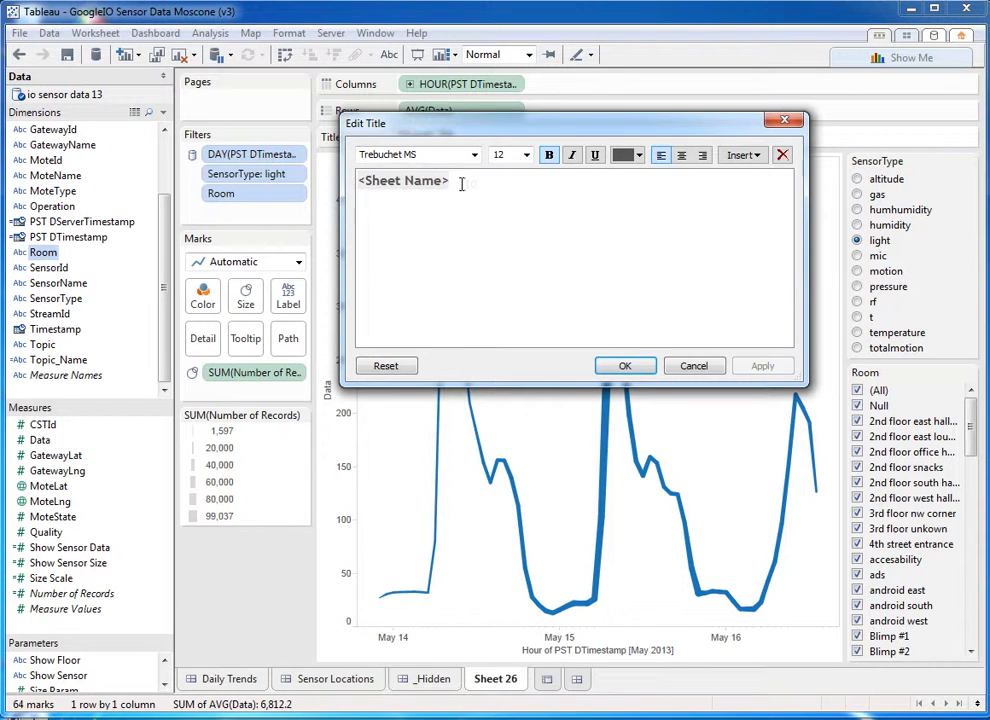
pyautogui.hotkey('ctrl', 'a')
pyautogui.write('Google IO-')
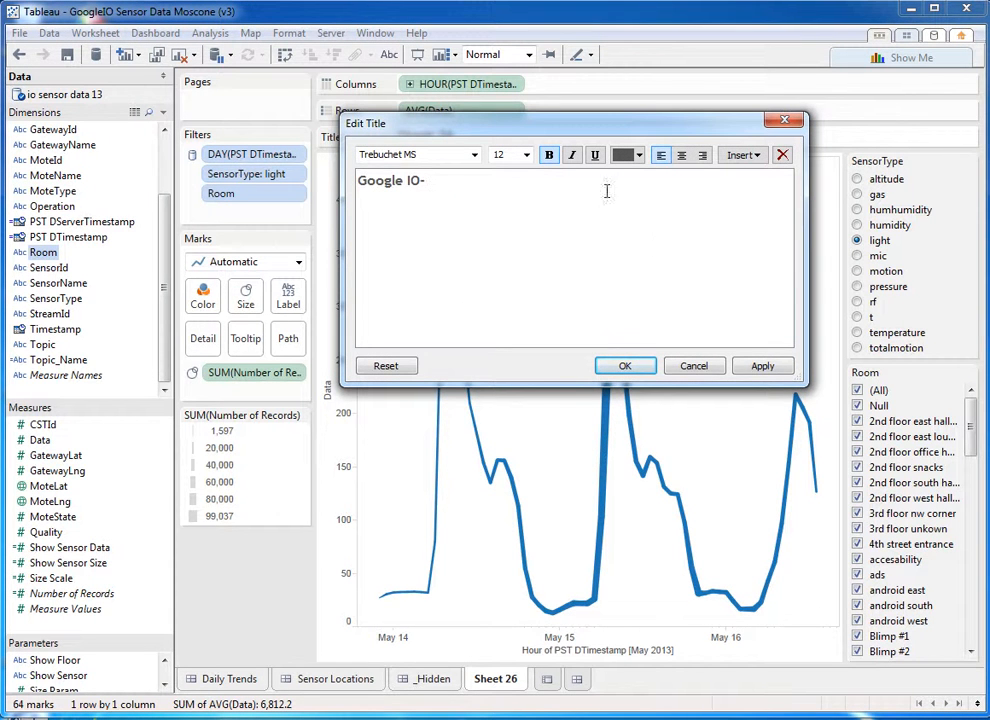
pyautogui.click(756, 158)
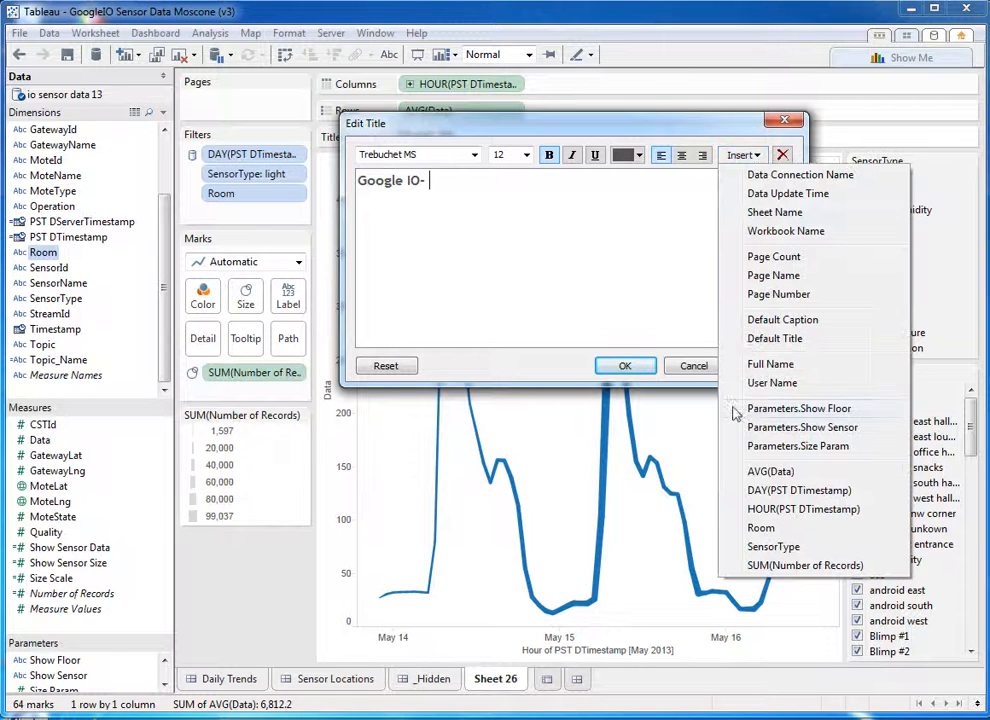
pyautogui.click(772, 547)
pyautogui.write('for')
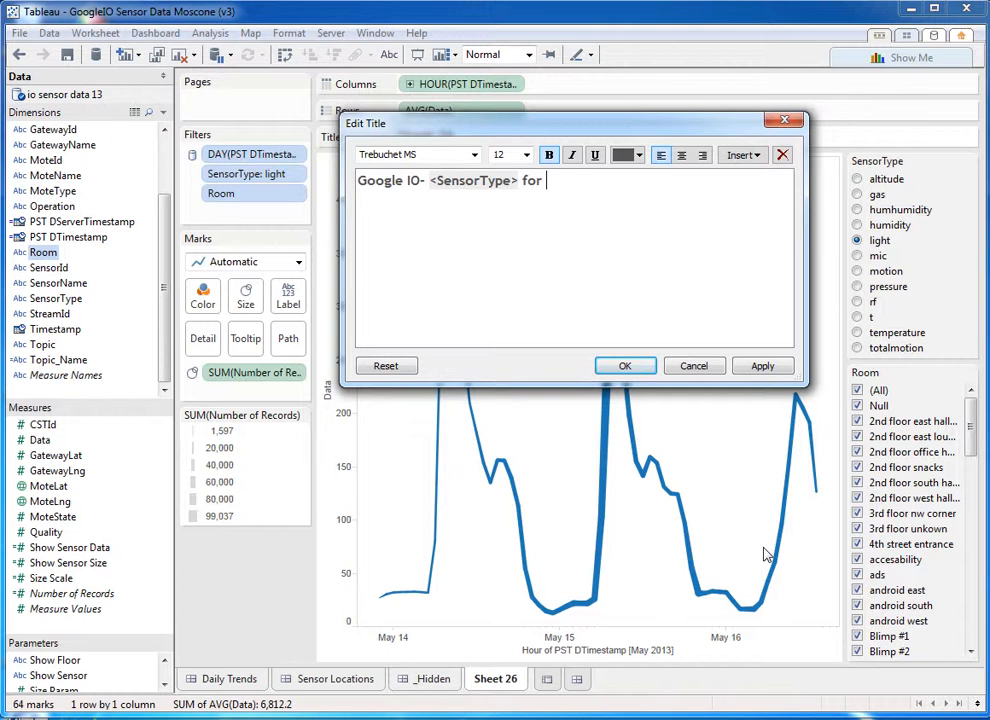
pyautogui.click(745, 155)
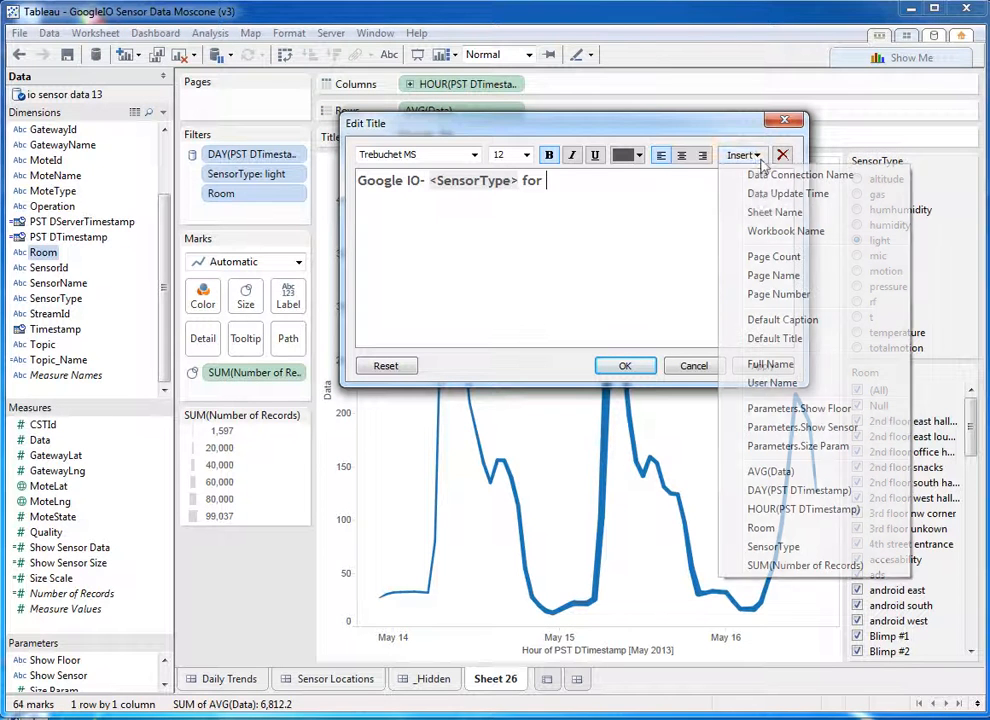
pyautogui.click(765, 529)
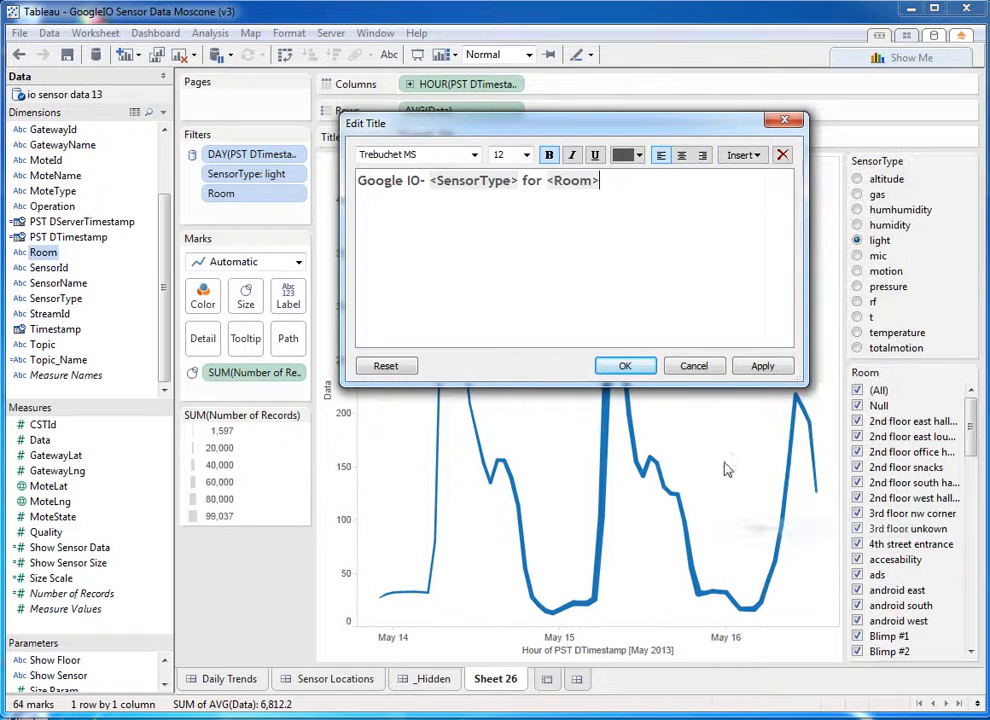
pyautogui.click(627, 367)
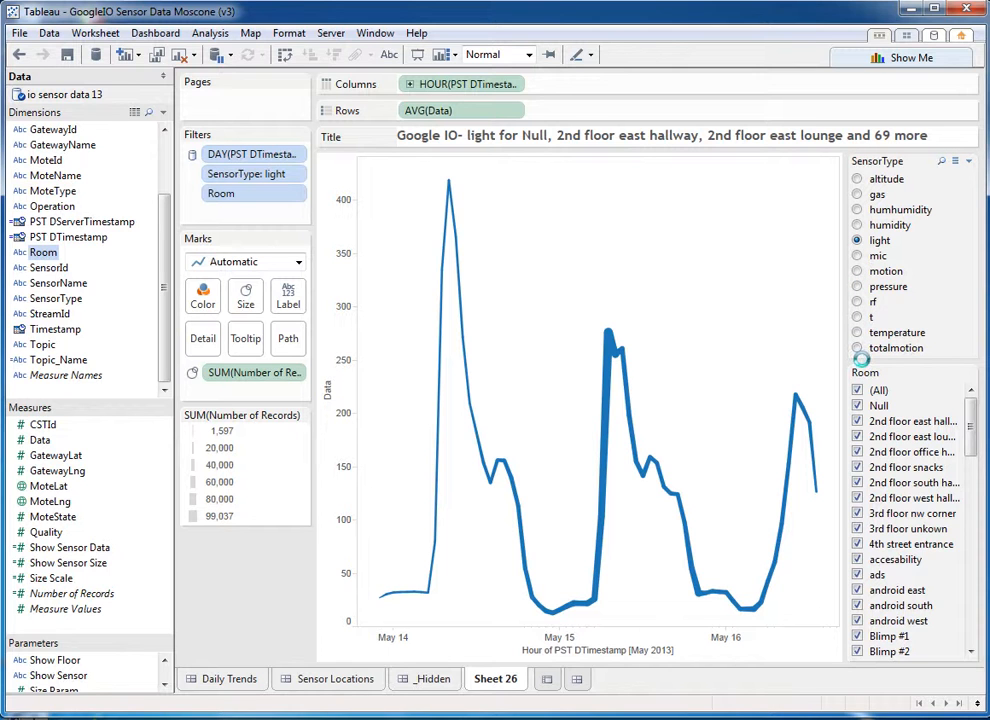
# Filter SensorType to mic and limit the Room filter to only 4th street entrance
pyautogui.click(857, 255)
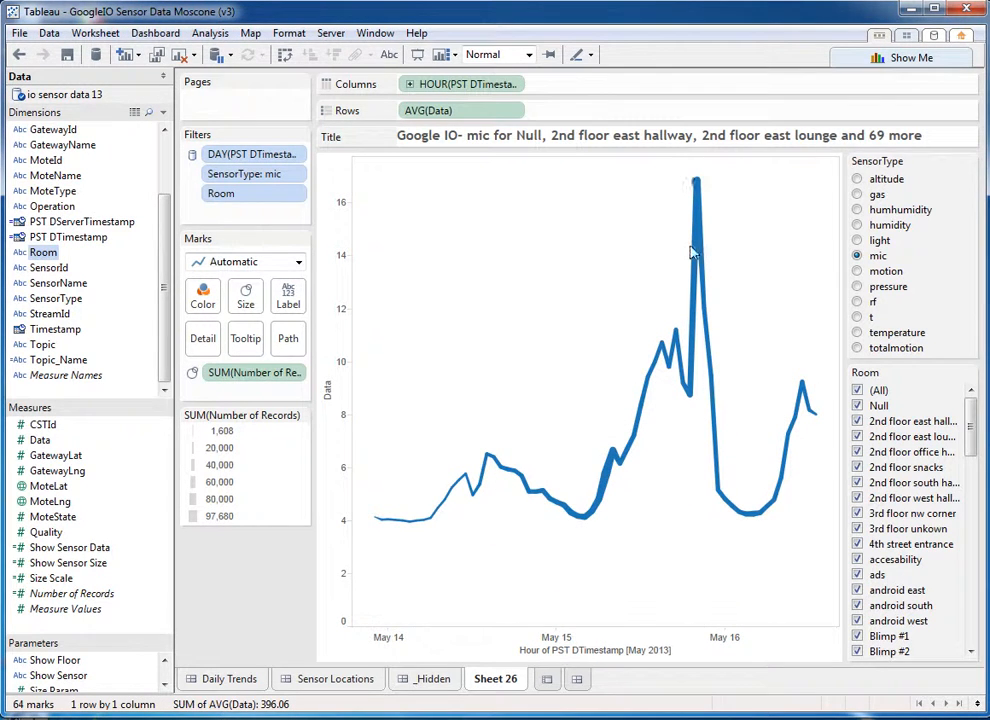
pyautogui.click(857, 467)
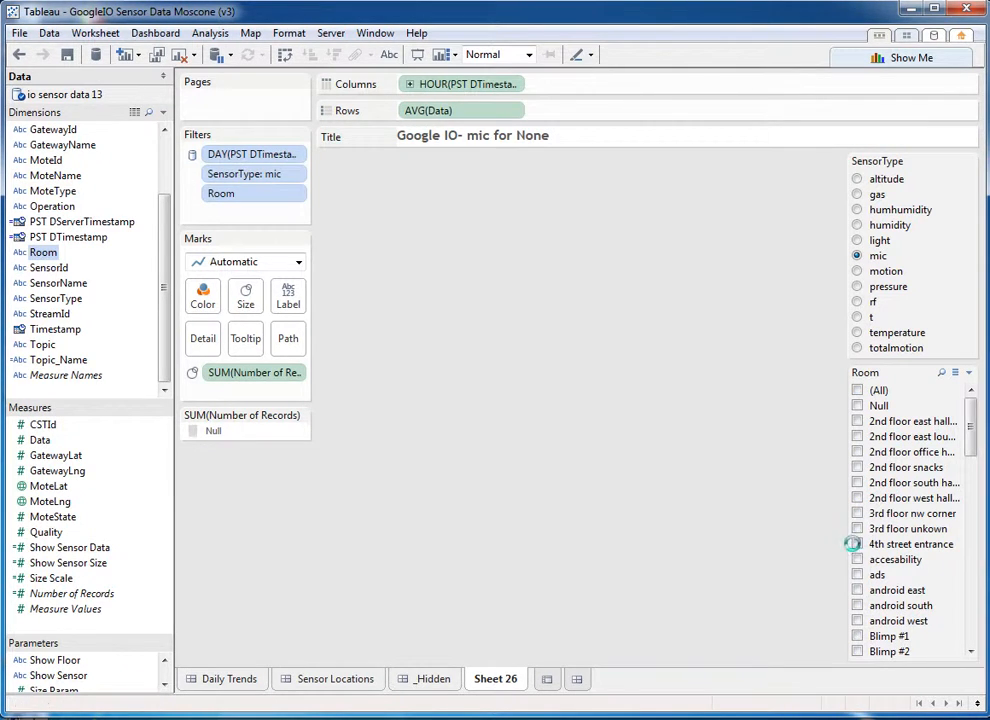
pyautogui.click(886, 546)
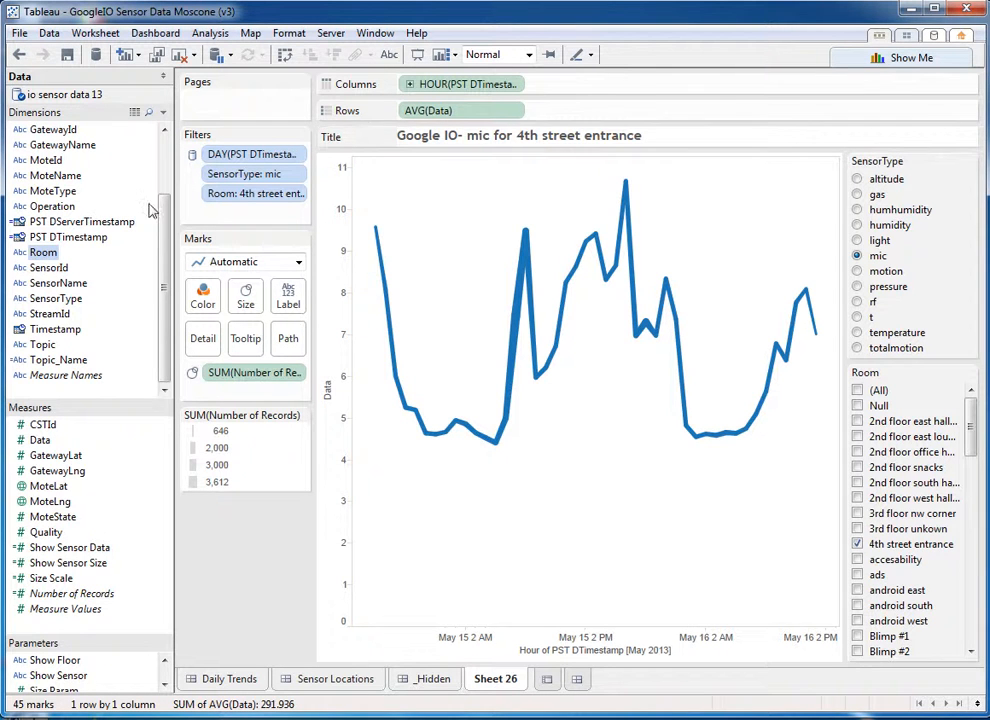
pyautogui.scroll(2, 170, 180)
pyautogui.scroll(1, 168, 180)
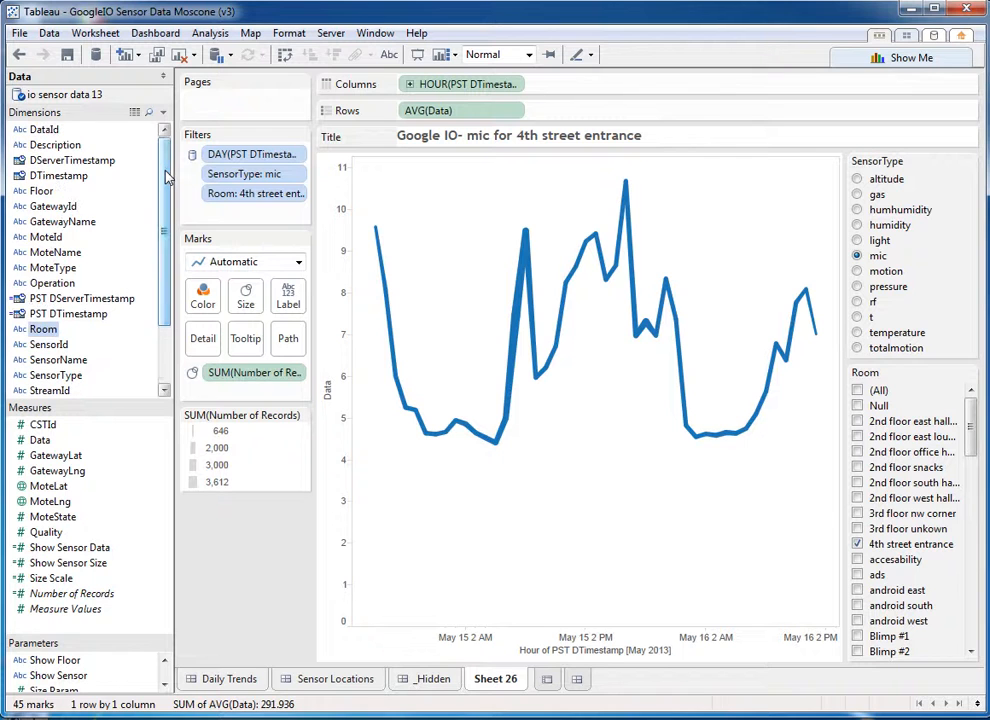